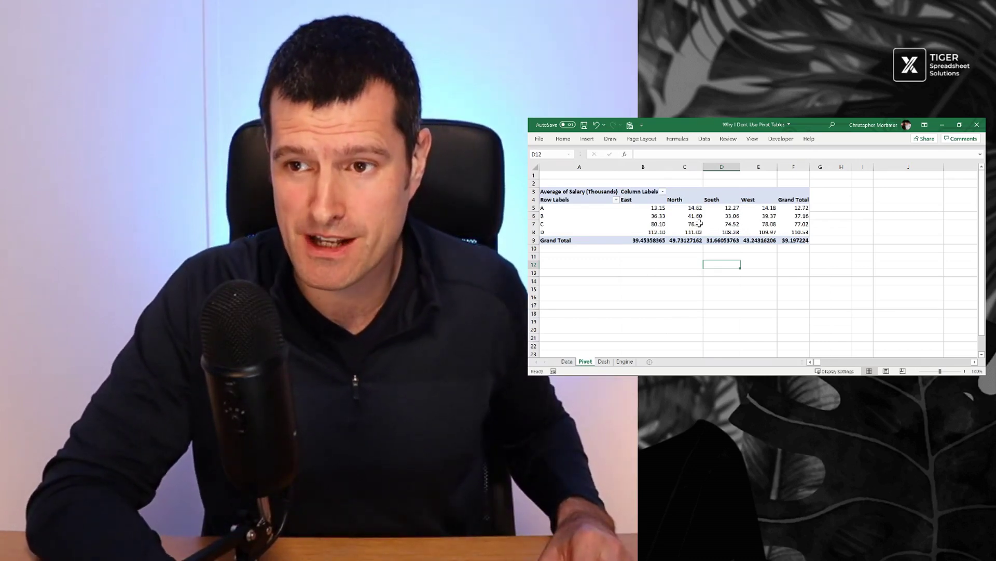
- Check the South band B pivot average, then set the Dash region to South and band C
click(676, 280)
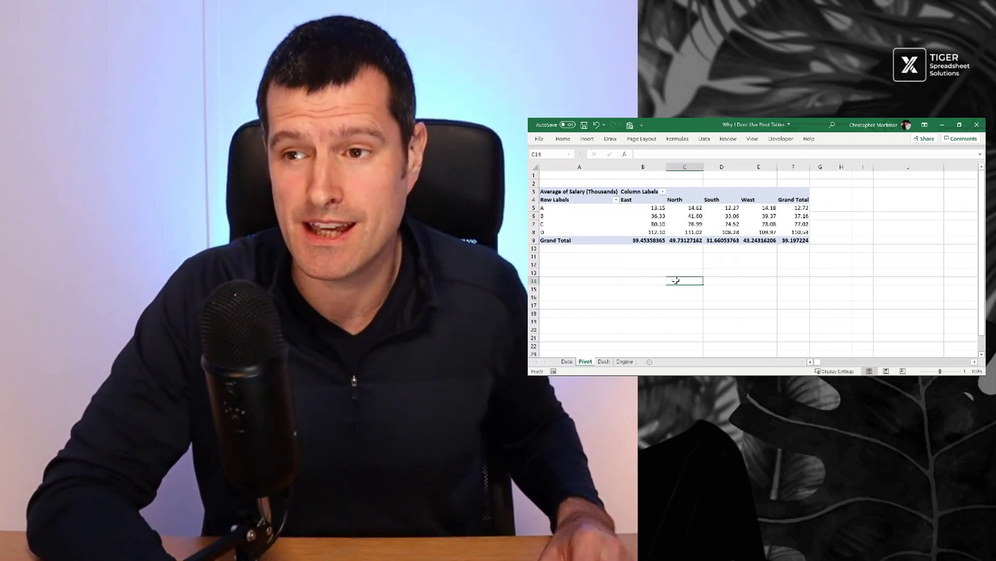
click(727, 218)
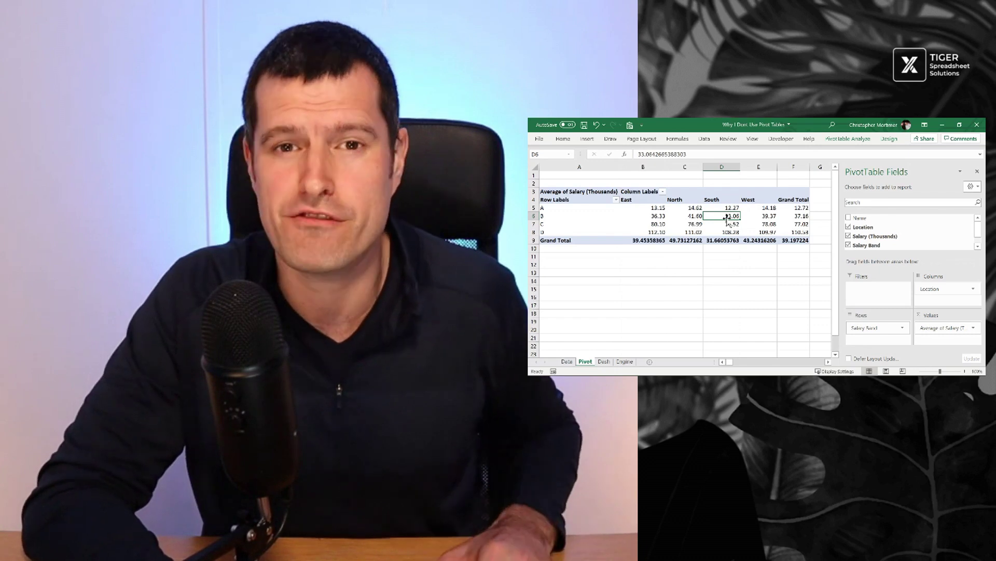
click(604, 362)
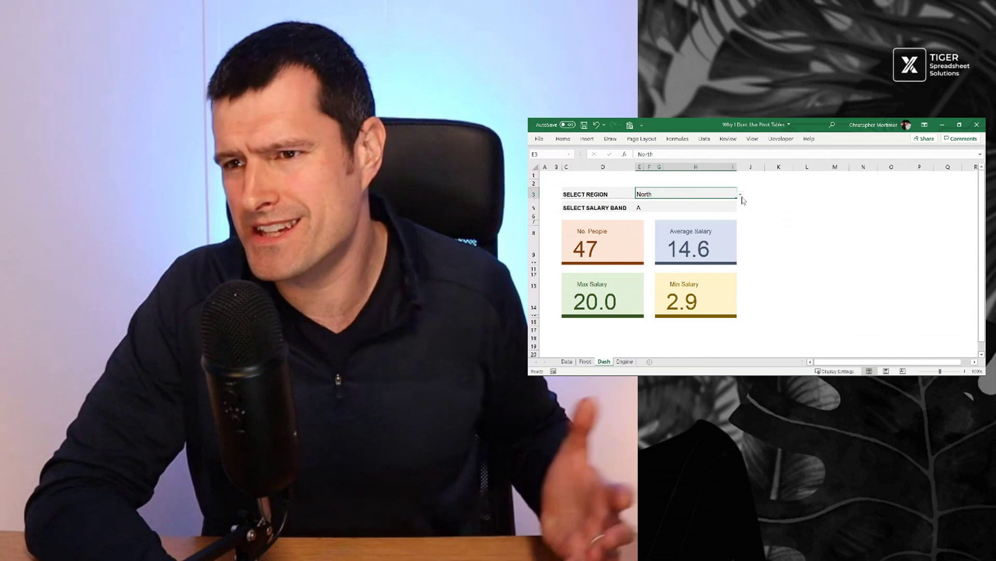
click(741, 194)
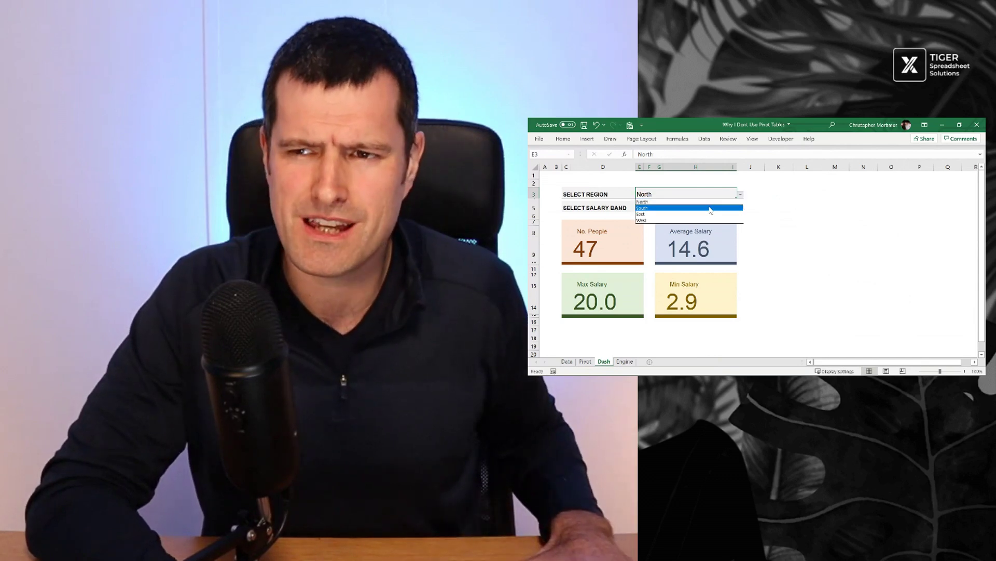
click(710, 208)
click(716, 207)
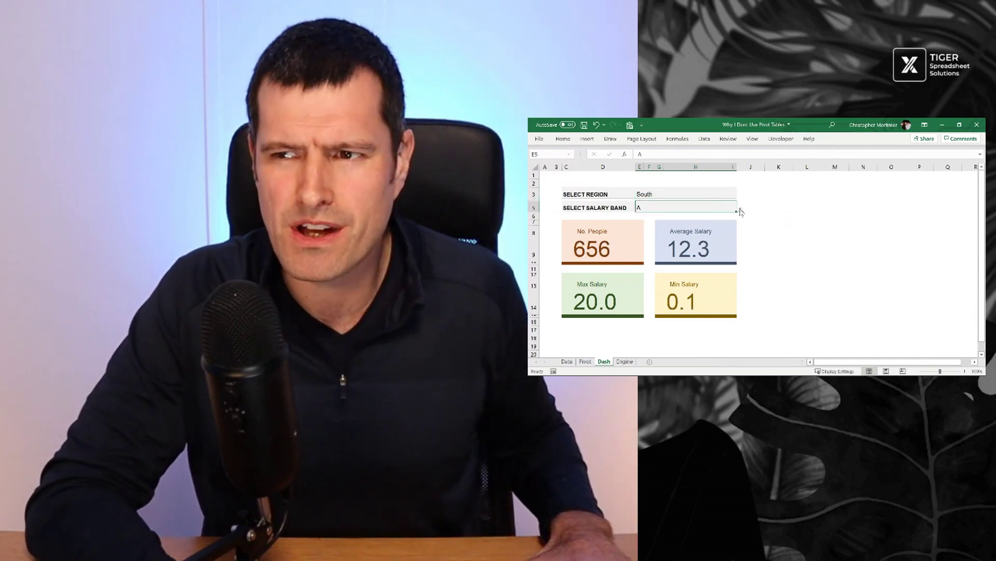
click(741, 212)
click(710, 227)
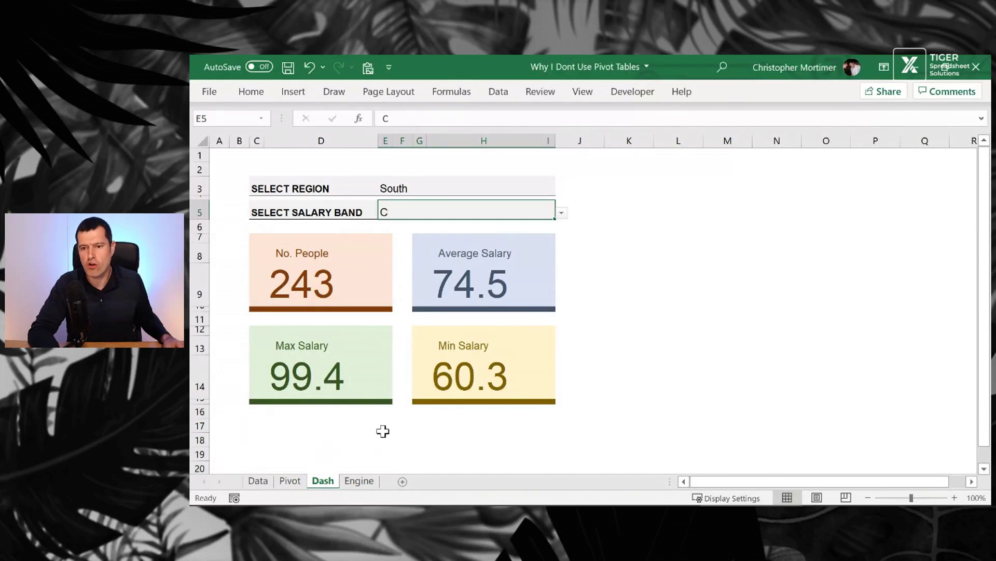
- Review the Data sheet headers, the first record's region and salary, and the survey questions
click(259, 482)
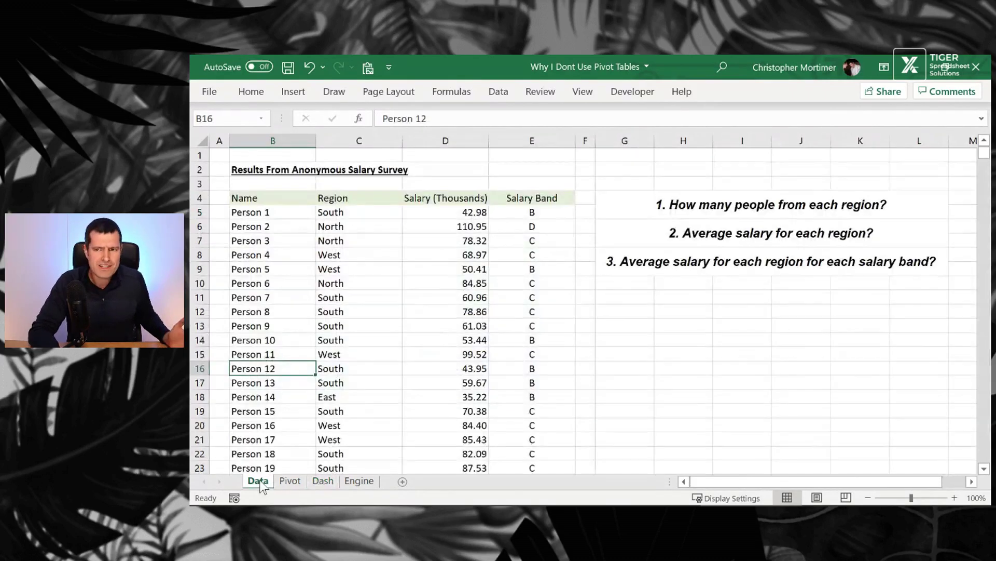
click(263, 196)
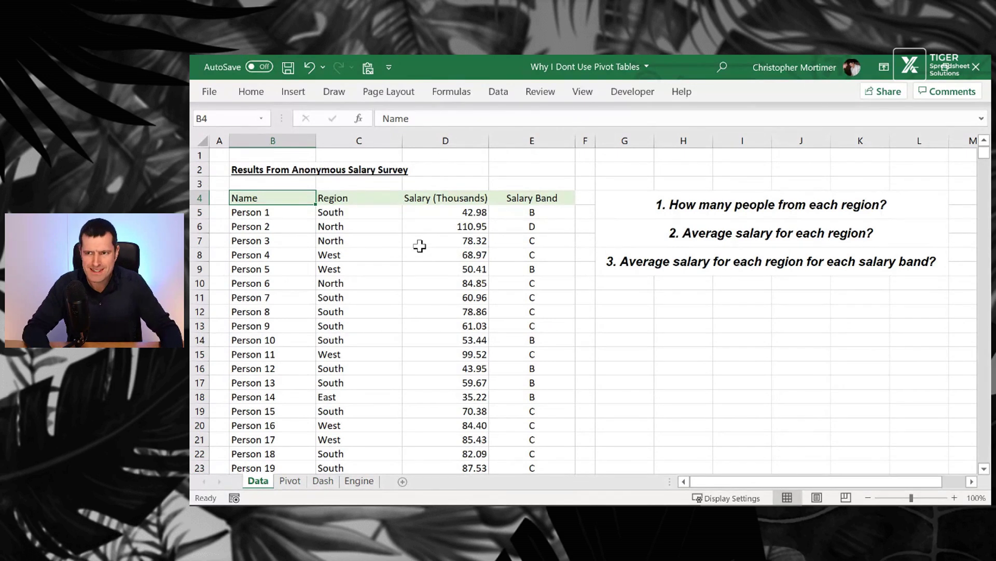
key(Tab)
key(Return)
key(Tab)
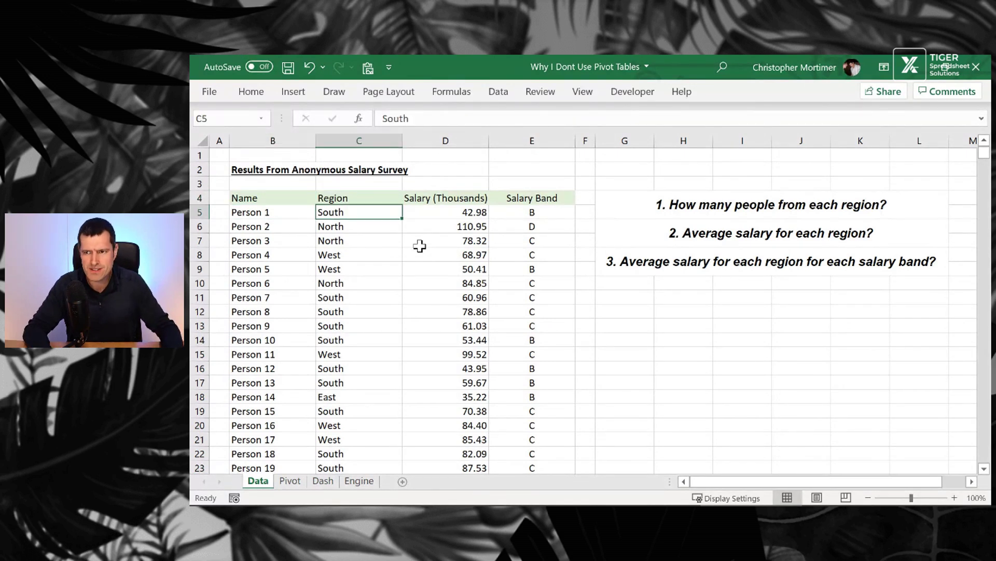
key(Tab)
key(Tab)
key(Tab)
key(Tab)
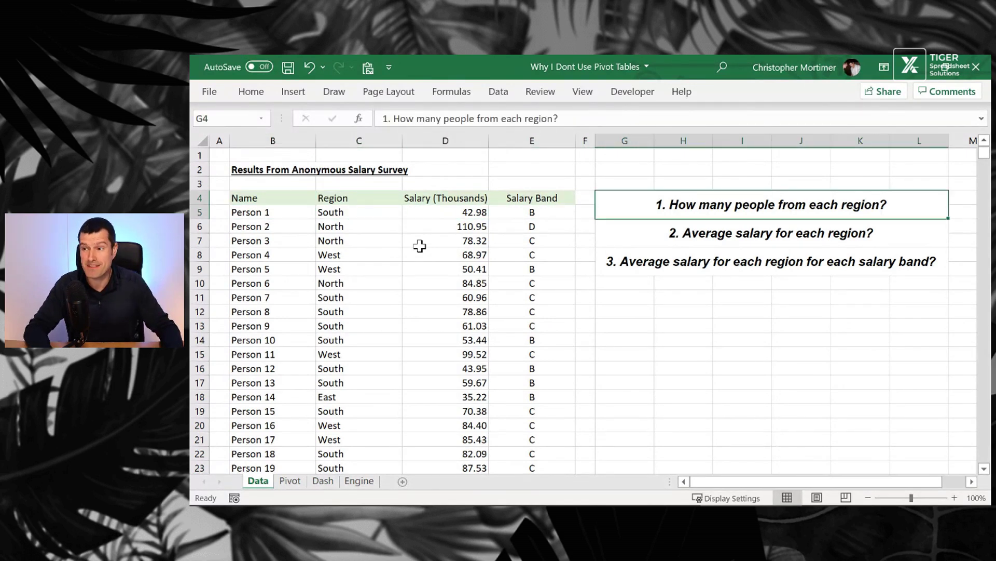
key(shift+Down)
key(shift+Down)
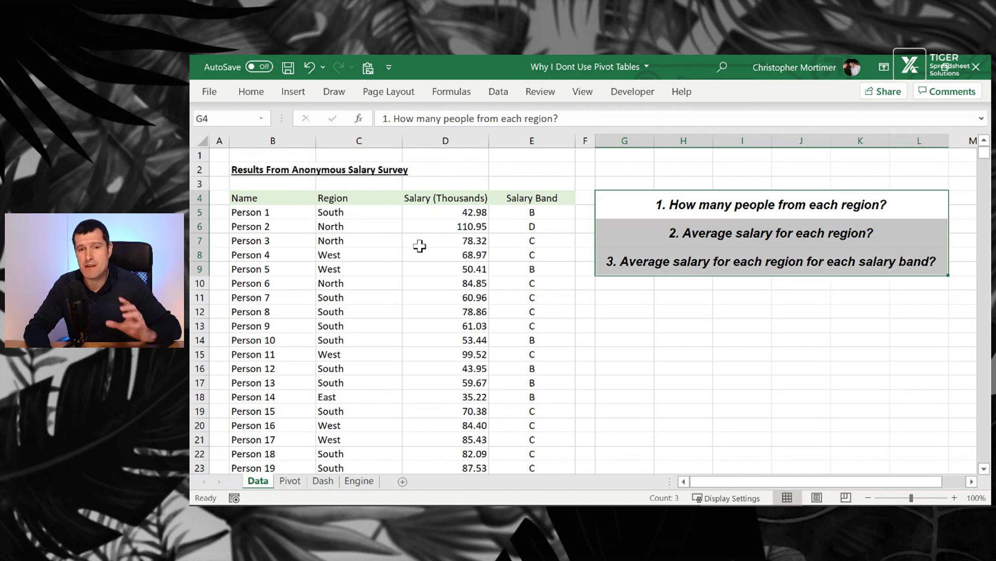
key(Up)
key(Down)
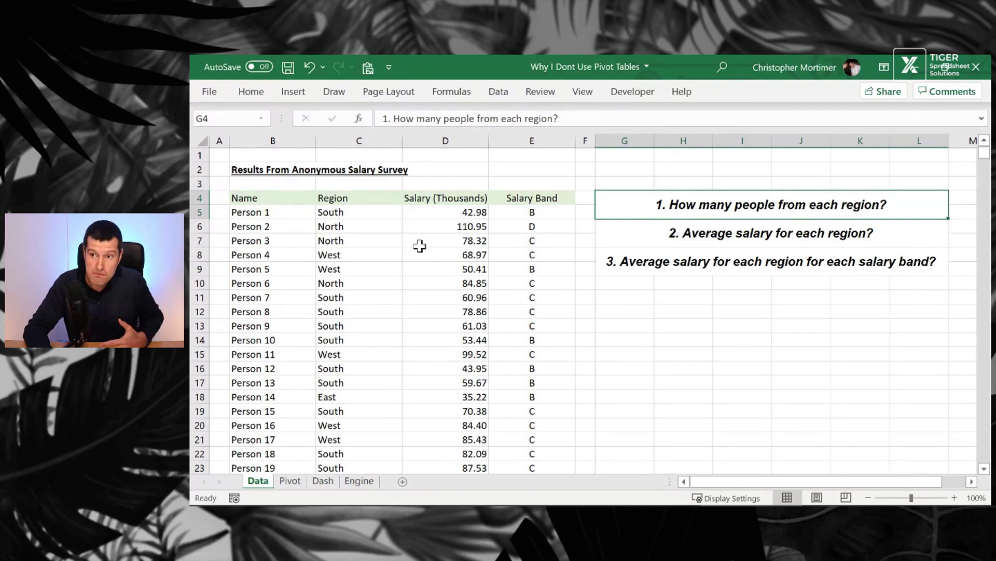
- Step through the first record's salary band and the average-salary and region-band questions
key(Left)
key(Left)
key(Left)
key(Left)
key(Left)
key(Down)
key(Right)
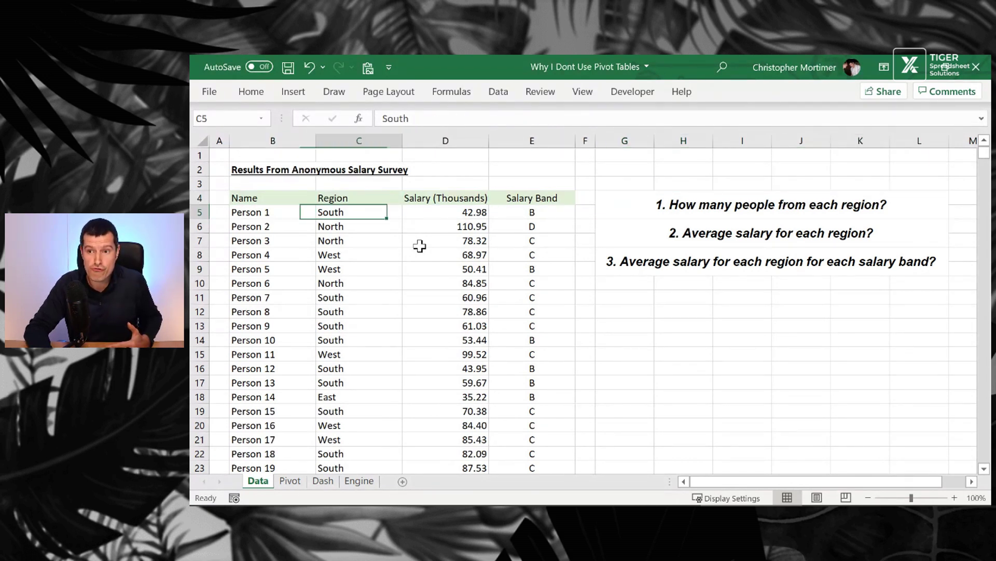
key(Right)
key(Right)
key(Right)
key(Right)
key(Down)
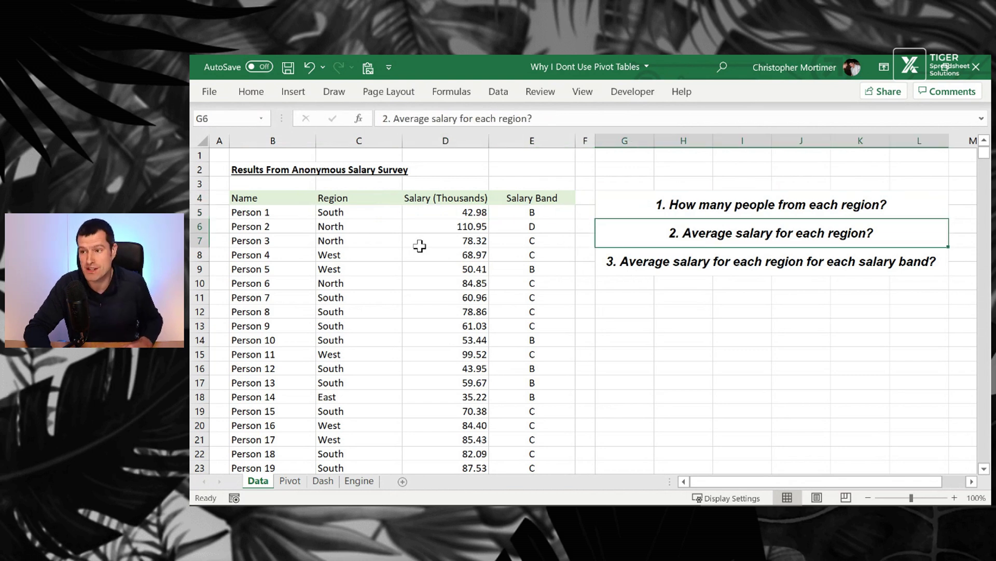
key(Down)
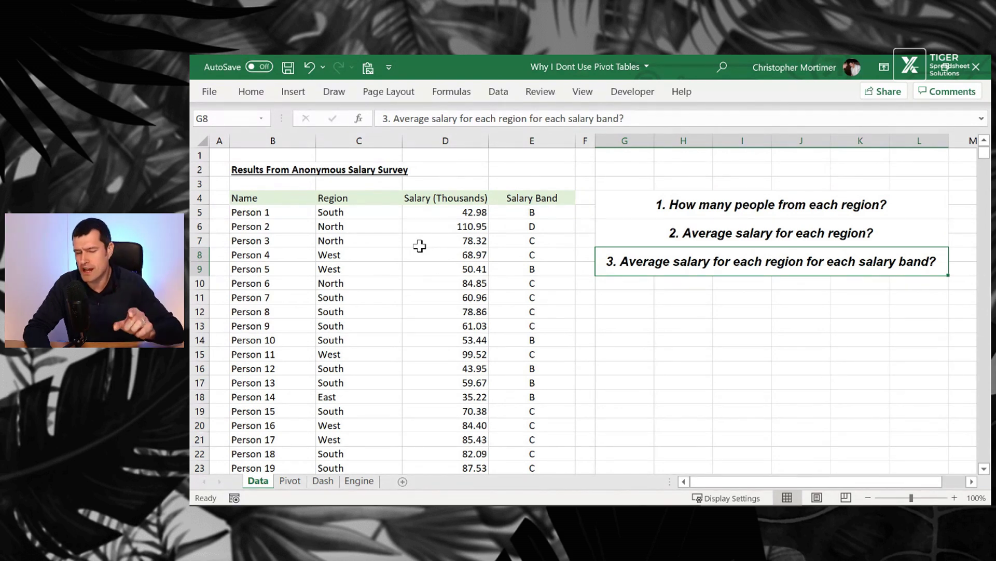
key(Left)
key(Left)
key(Left)
key(Left)
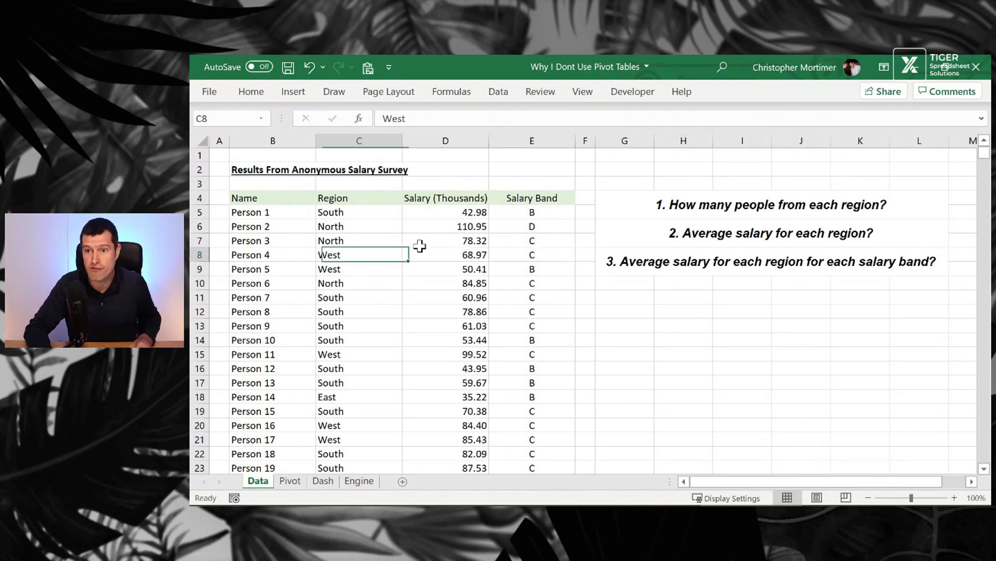
key(Right)
key(Right)
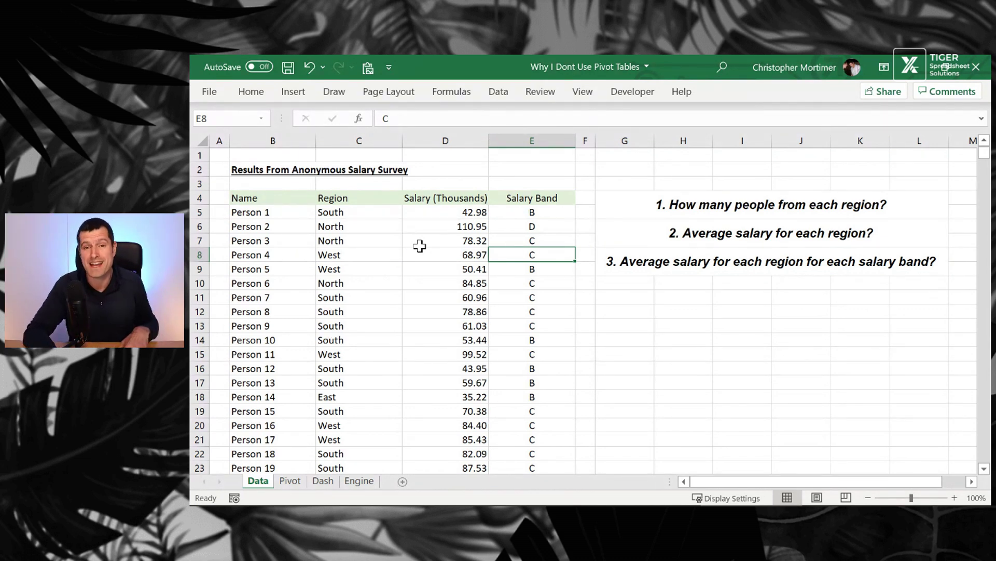
- Delete the Pivot sheet, confirming the permanent deletion, and return to the Data sheet
click(291, 482)
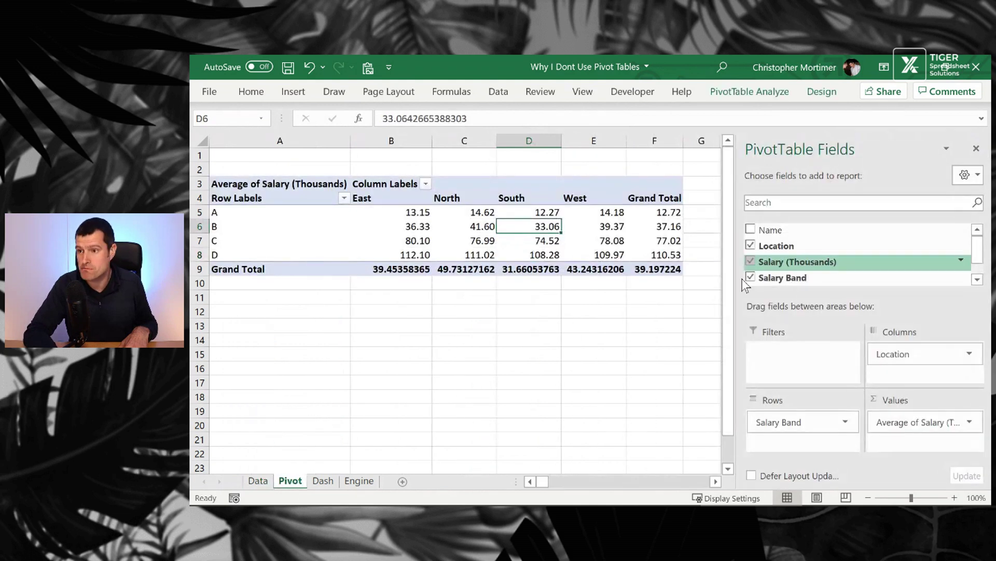
right_click(295, 482)
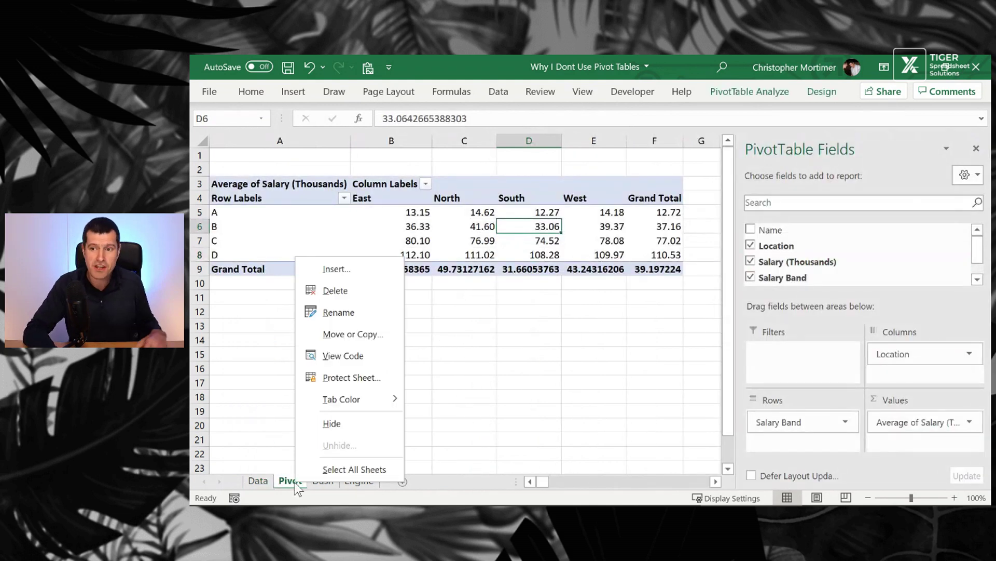
click(340, 300)
click(555, 326)
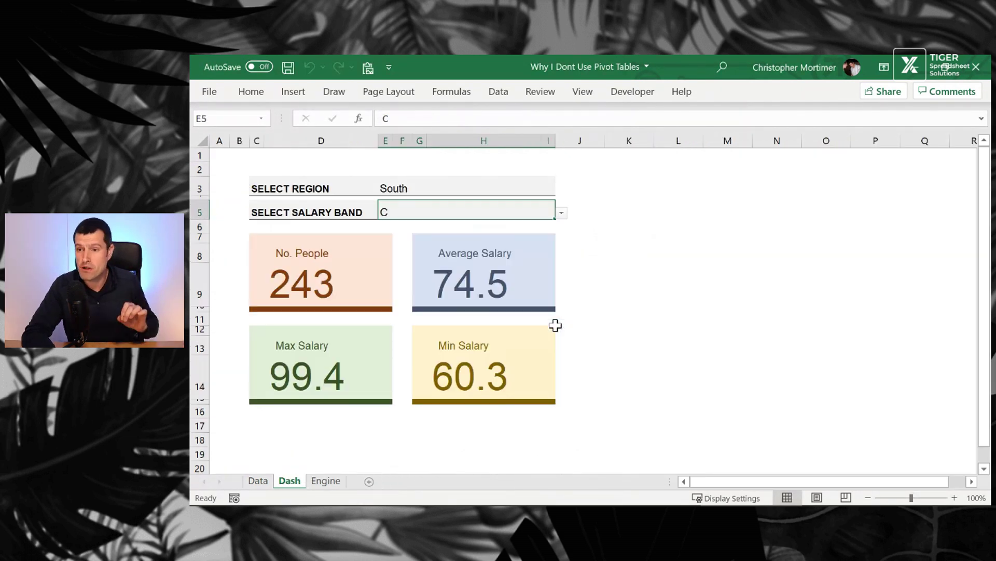
click(258, 481)
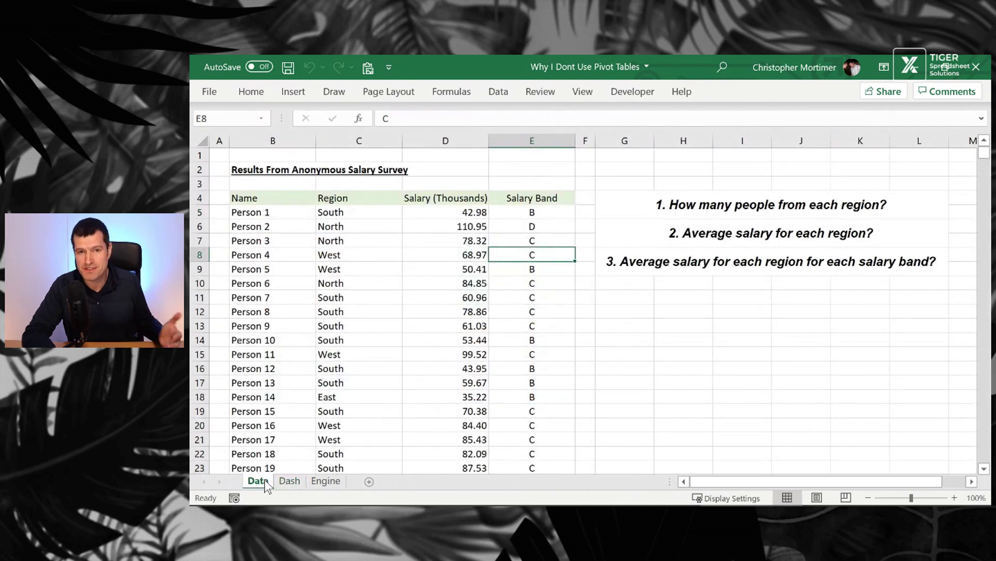
- Select the survey range B4:E5004 and insert a PivotTable from it
click(257, 197)
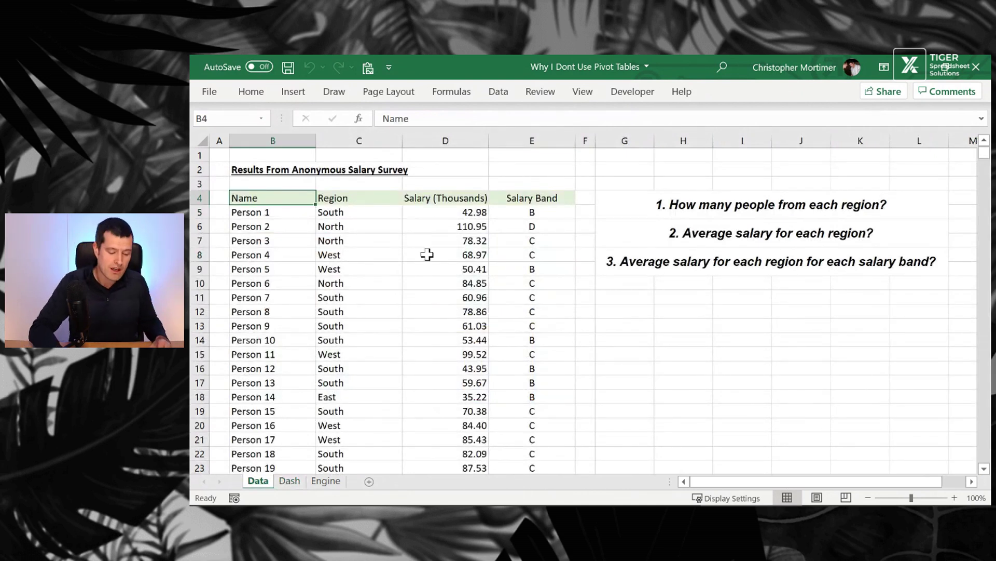
key(ctrl+shift+Right)
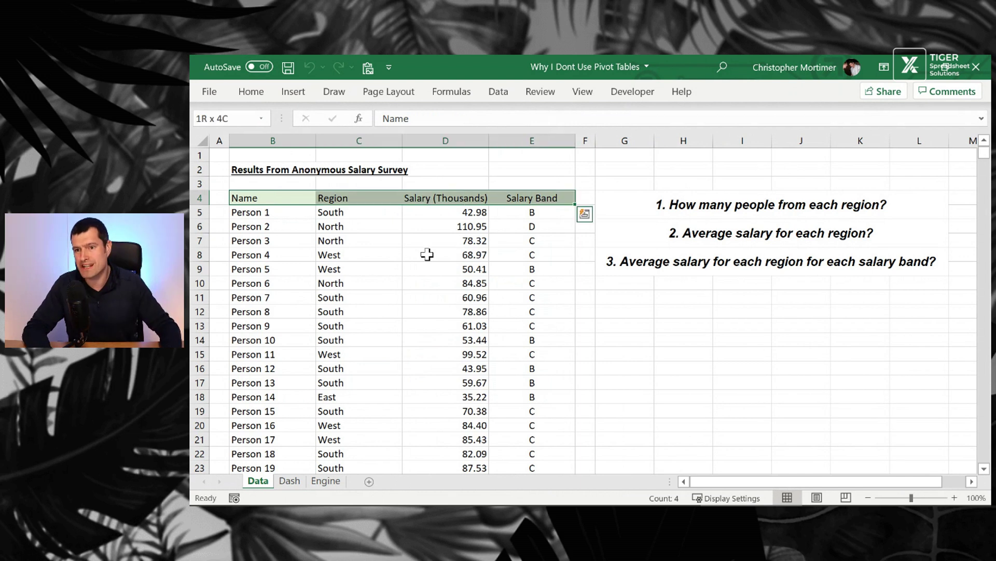
key(ctrl+shift+Down)
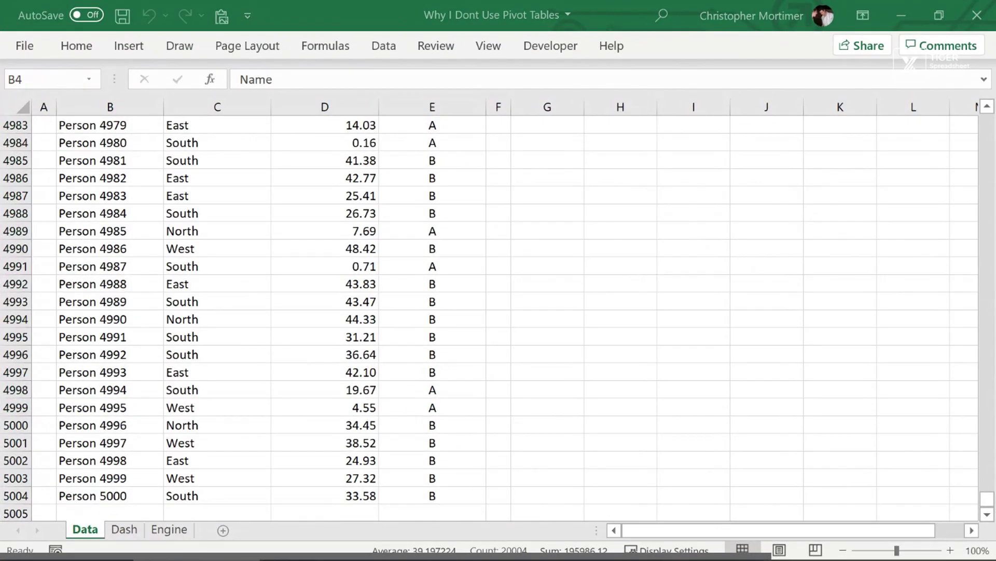
key(ctrl+a)
click(131, 47)
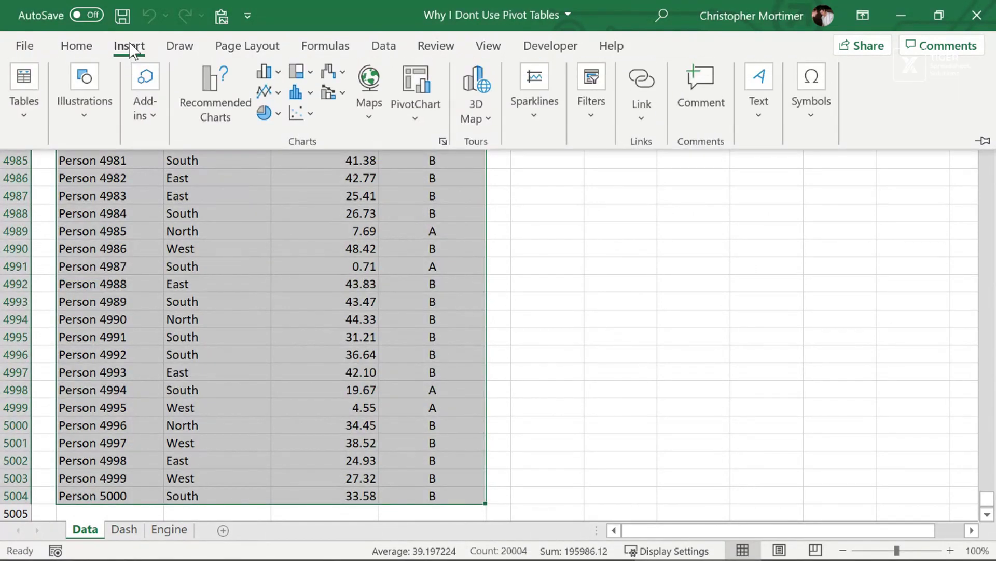
click(21, 115)
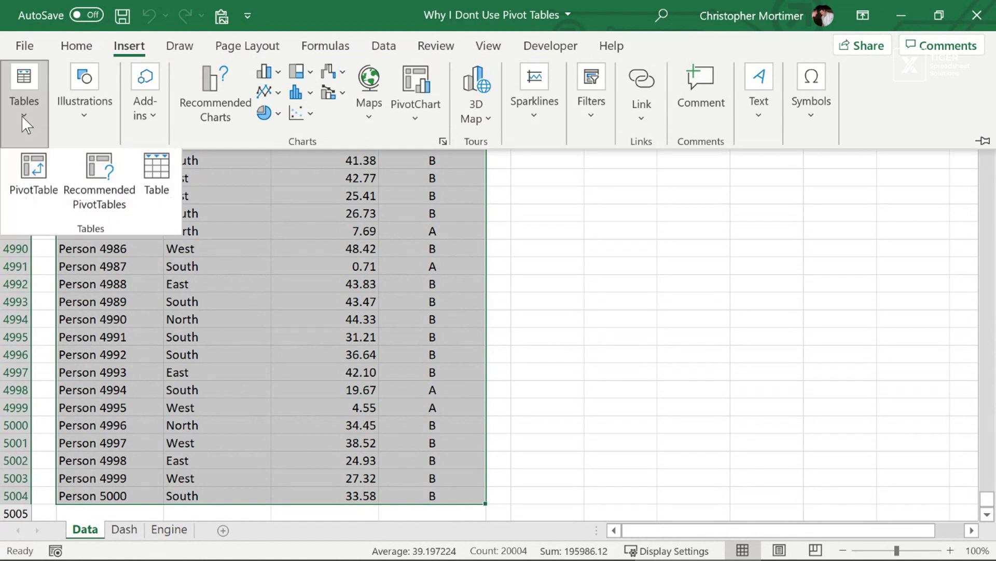
click(26, 171)
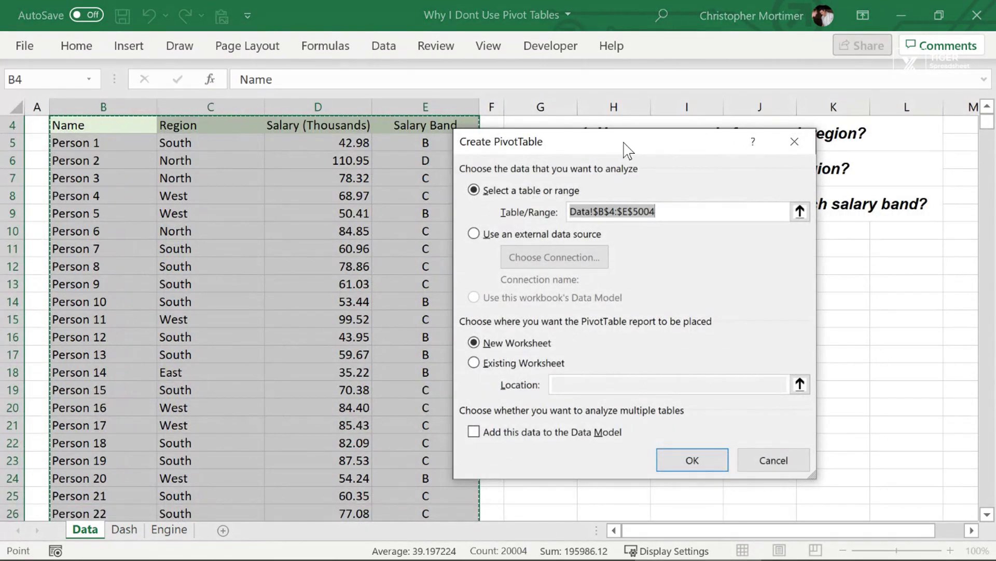
- Keep New Worksheet as the destination and create PivotTable2 on Sheet5
drag(623, 149, 476, 129)
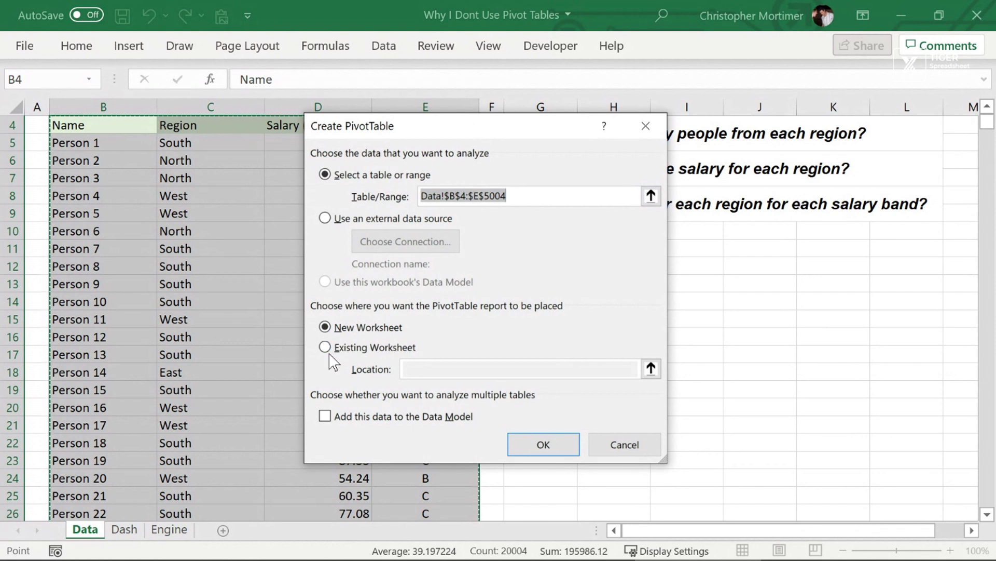
click(537, 447)
click(539, 446)
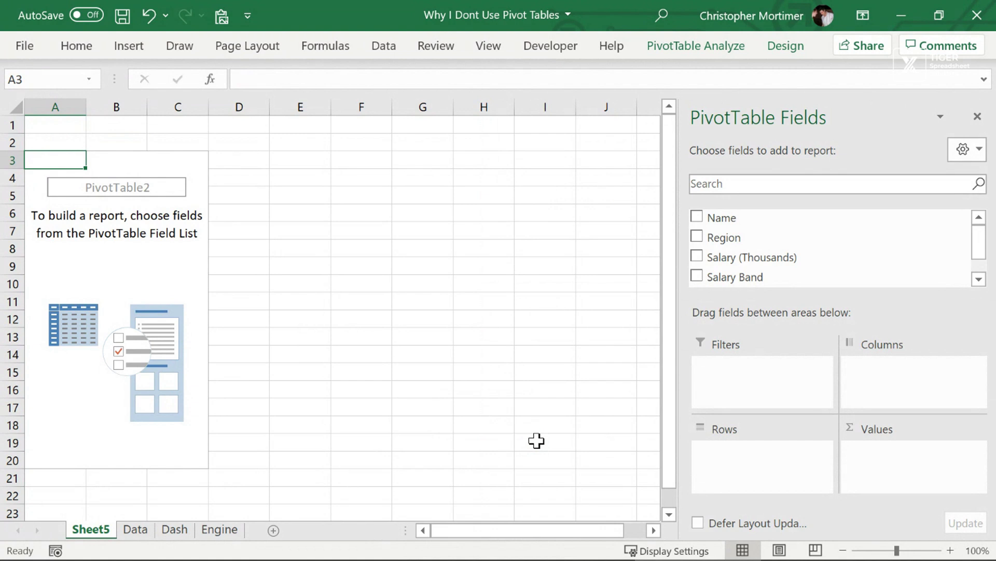
- Review the people-per-region question and Region column, then go to Sheet5's empty PivotTable2
click(138, 529)
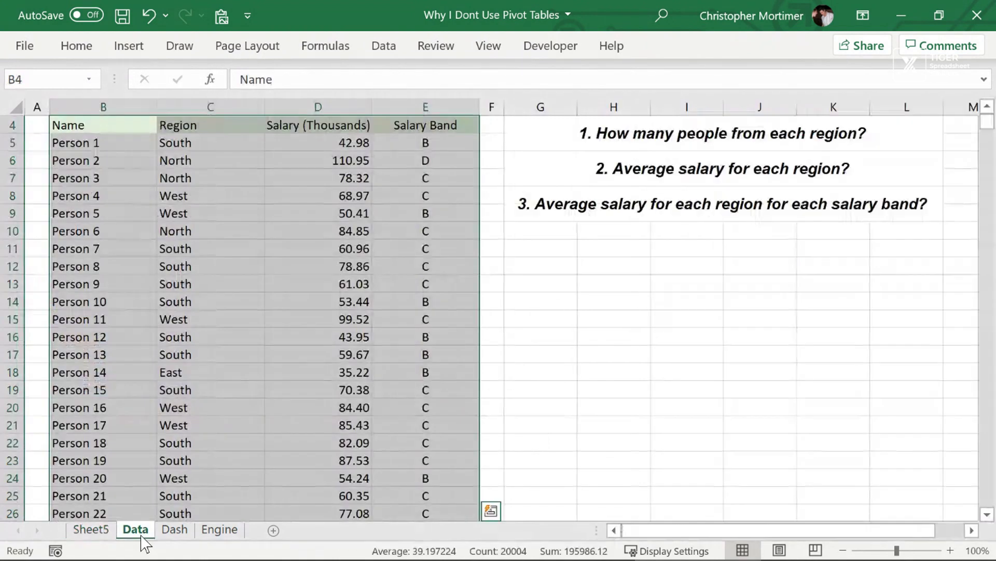
click(679, 136)
scroll(680, 135, up, 1)
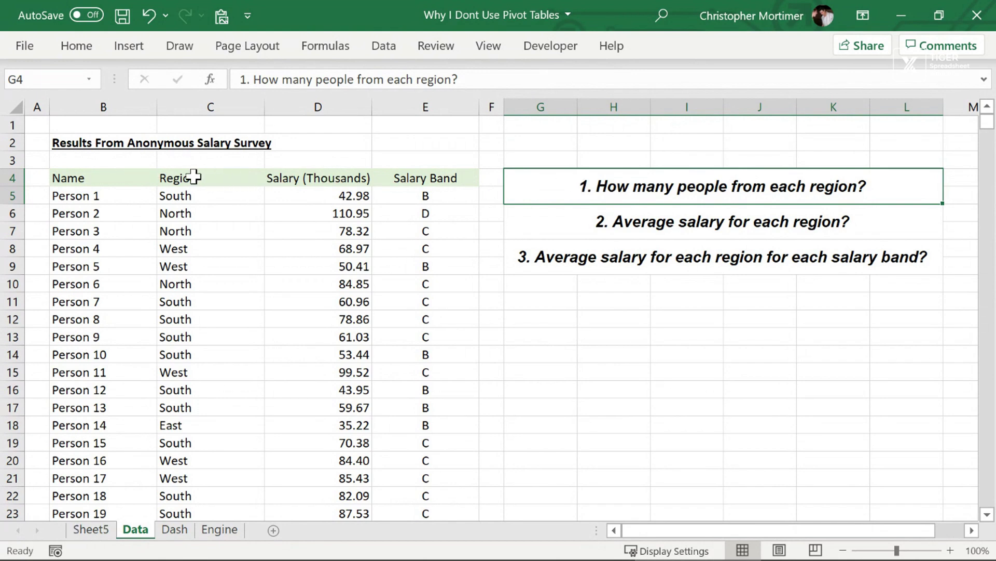
click(193, 108)
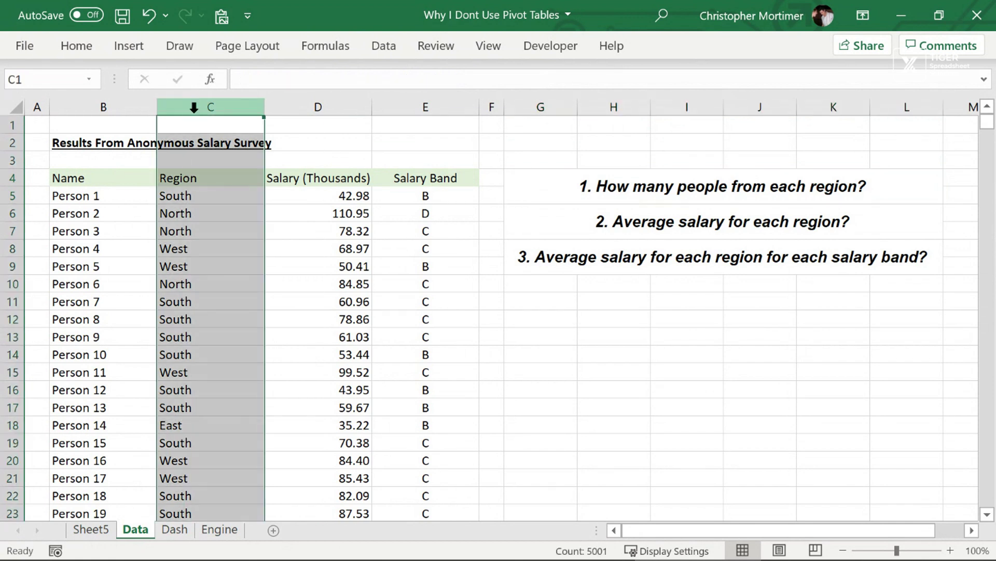
click(192, 183)
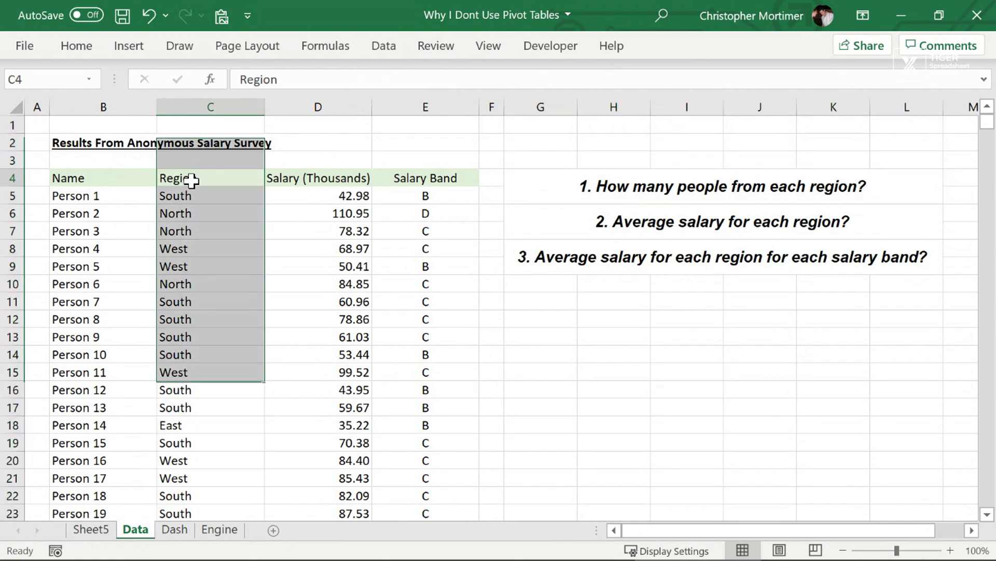
click(107, 531)
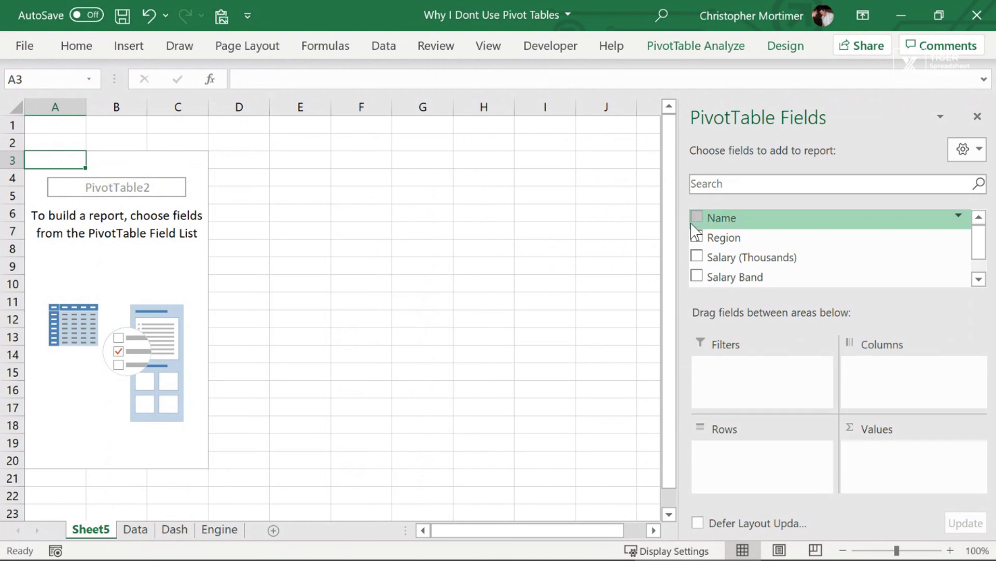
- Put Region in Rows and Count of Region in Values: East 1052, North 983, South 1953, West 1012
click(697, 237)
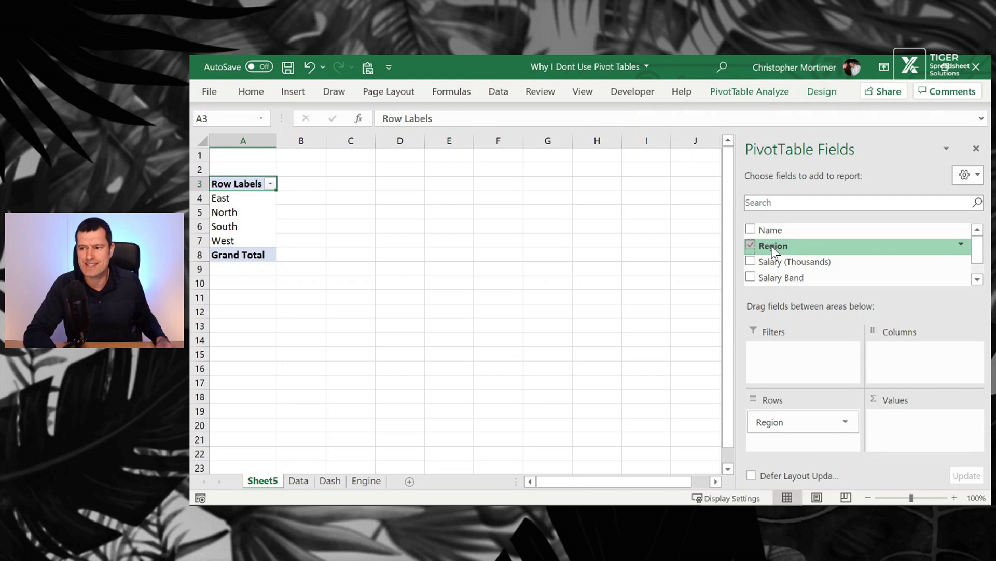
drag(773, 249, 907, 437)
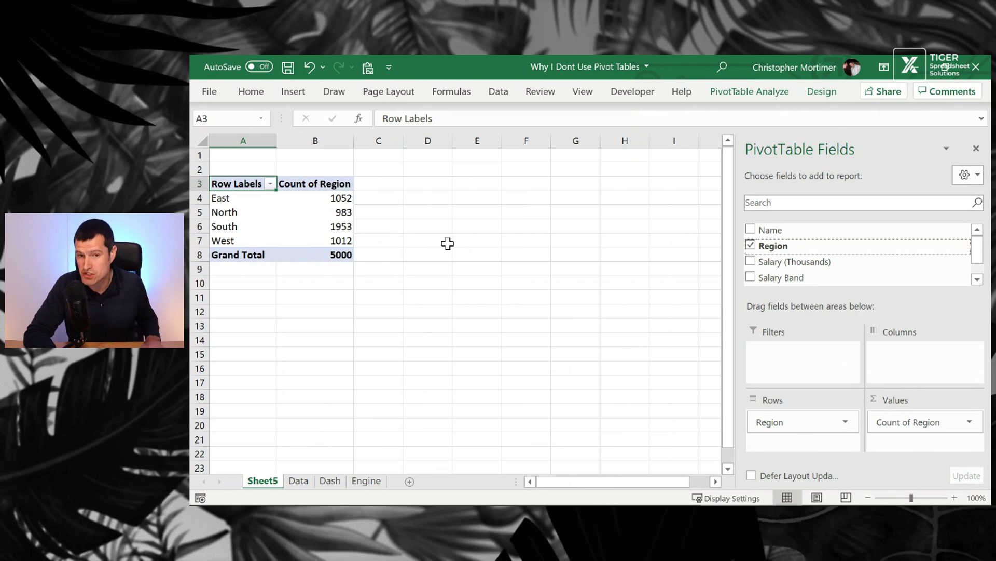
click(303, 482)
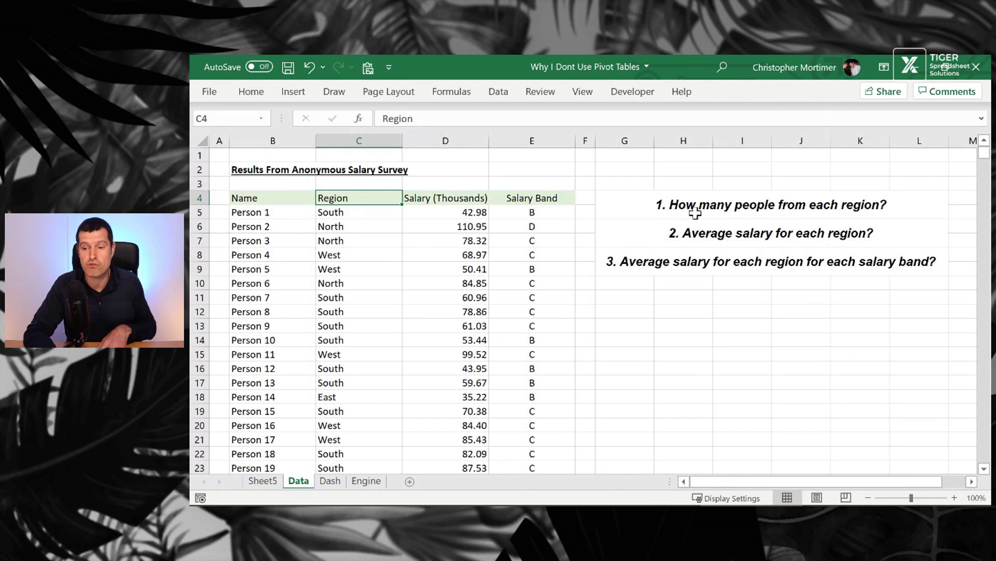
click(263, 482)
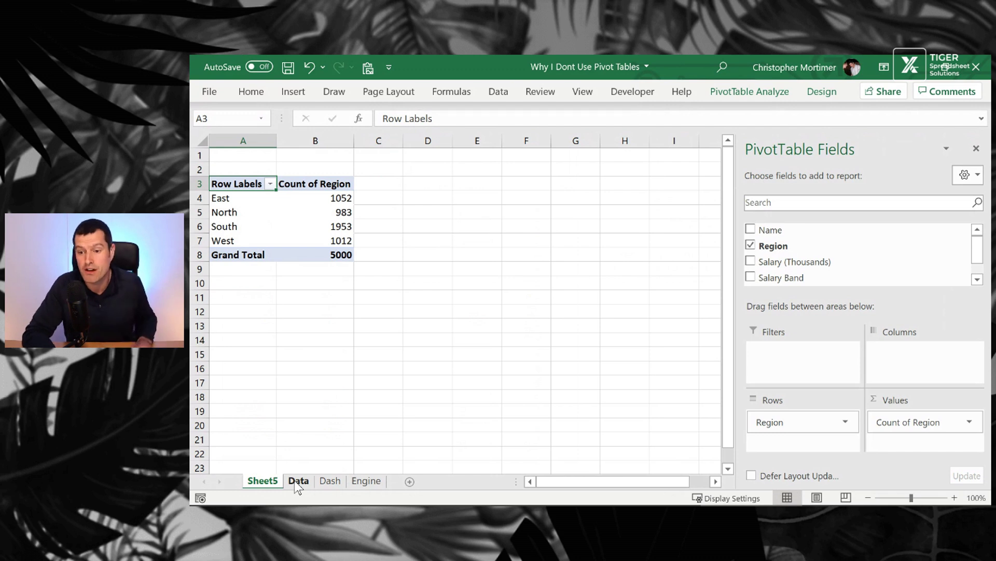
- Check question 2 on the Data sheet, then add Salary (Thousands) to the pivot values
click(297, 481)
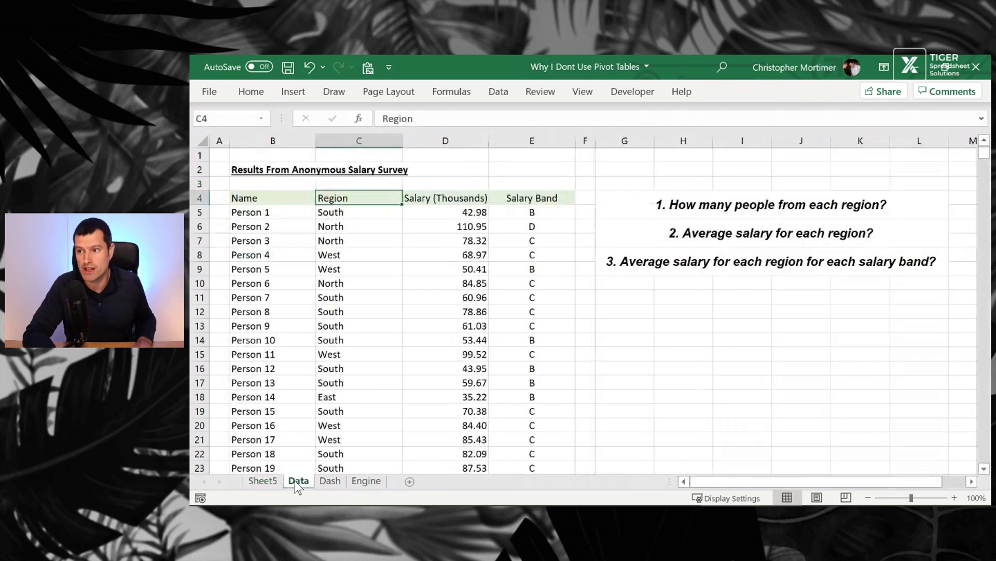
click(686, 234)
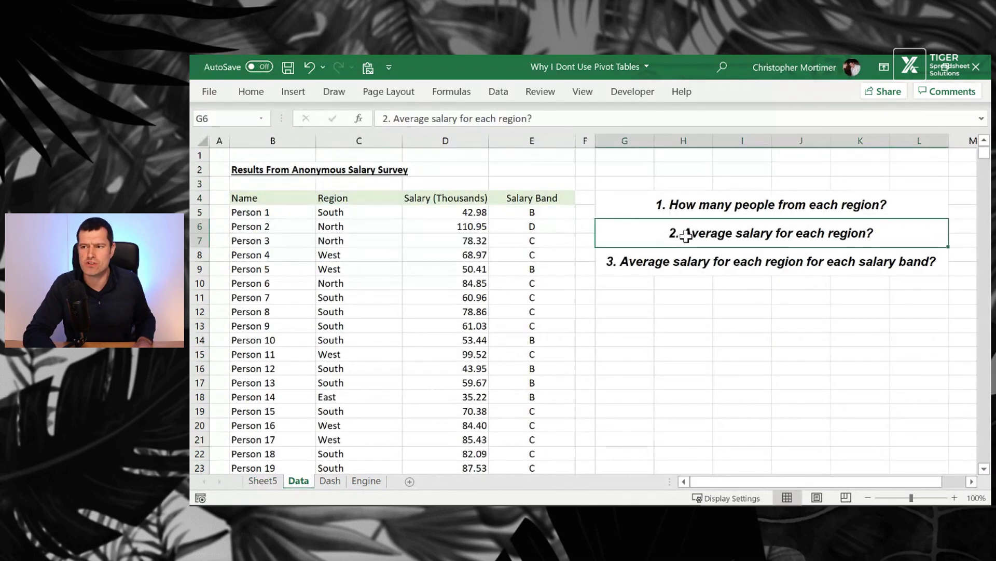
click(263, 481)
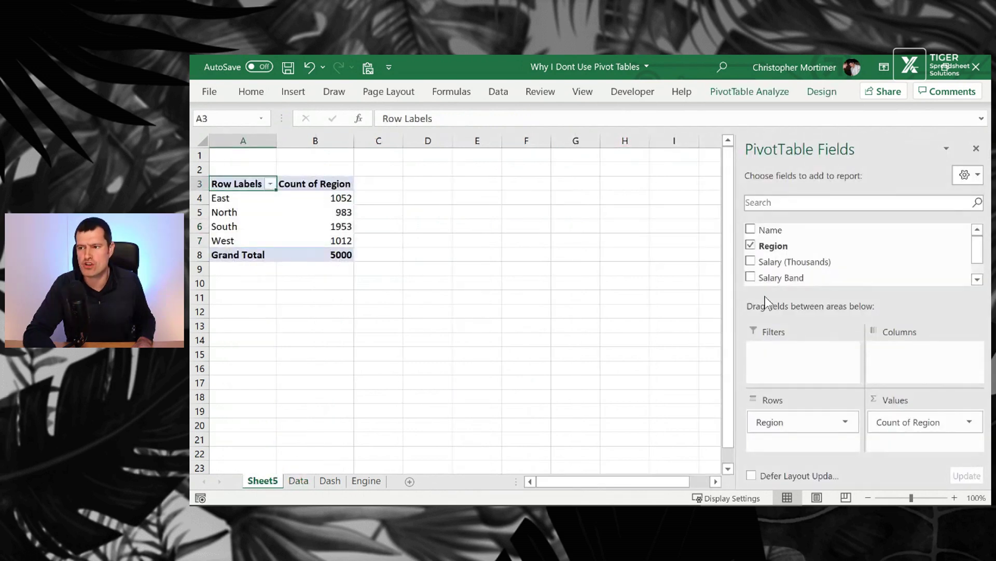
drag(774, 261, 919, 453)
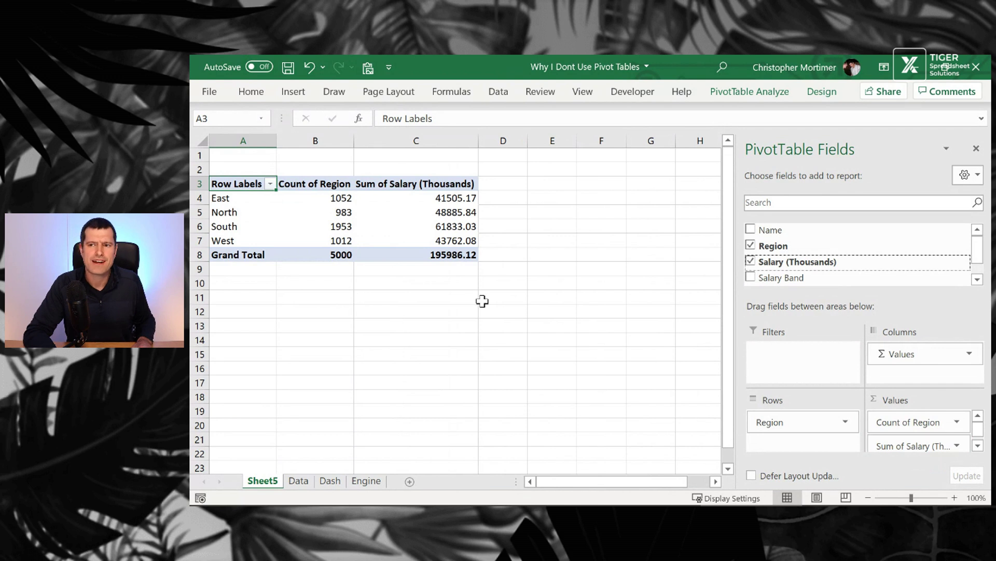
- Summarise salary as Average instead of Sum: East 39.45, North 49.73, South 31.66, West 43.24
mouse_move(399, 200)
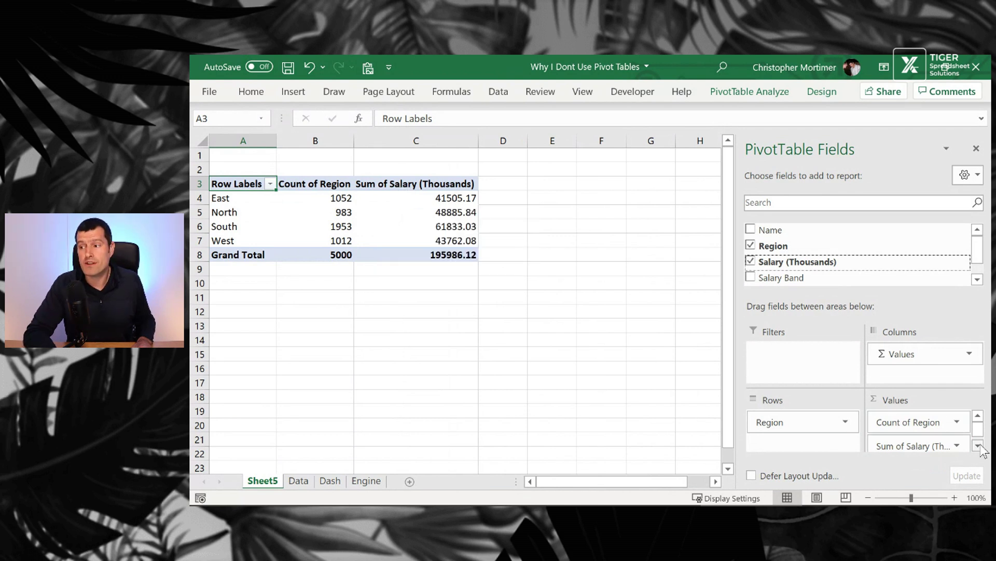
click(978, 446)
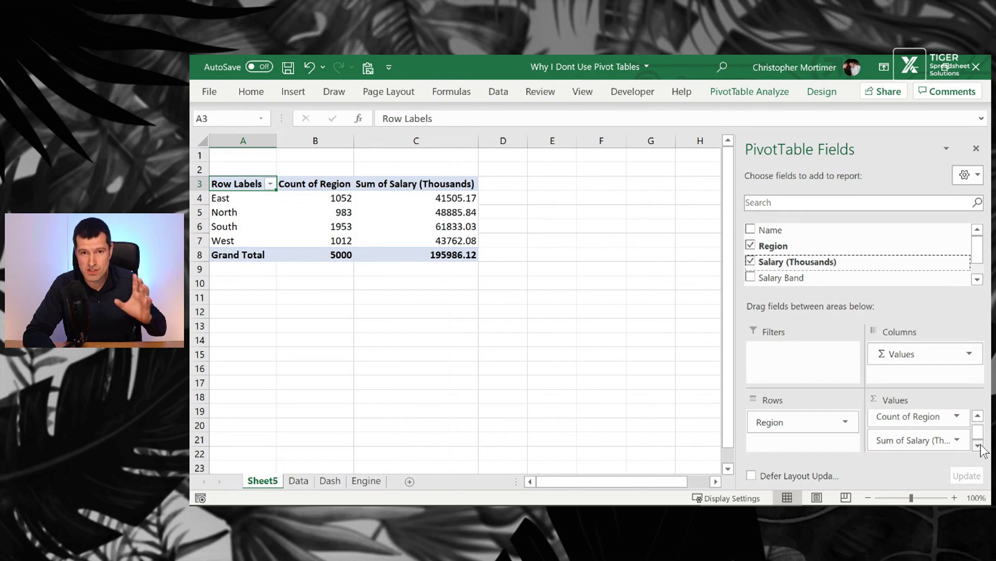
click(958, 440)
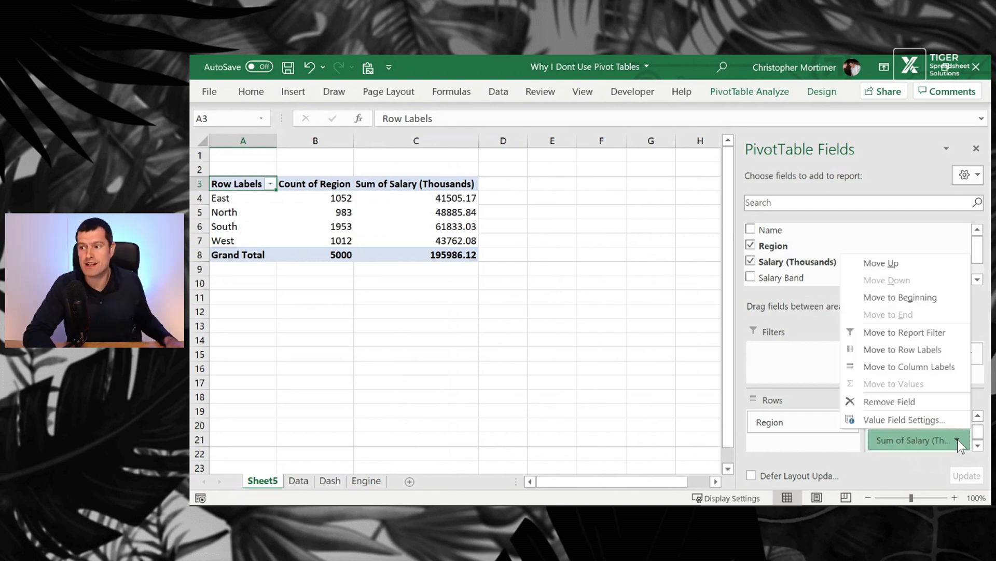
click(920, 419)
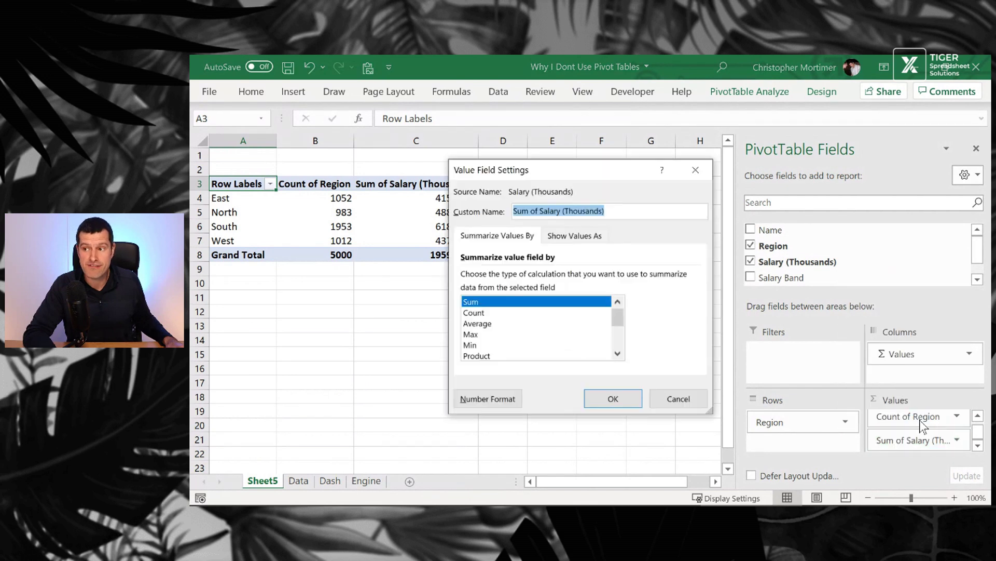
click(493, 326)
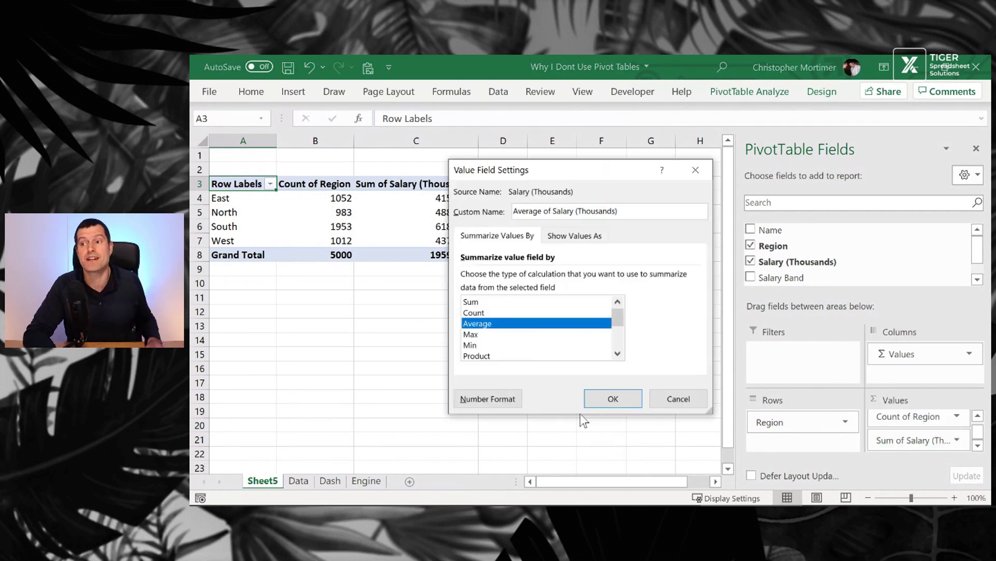
click(615, 399)
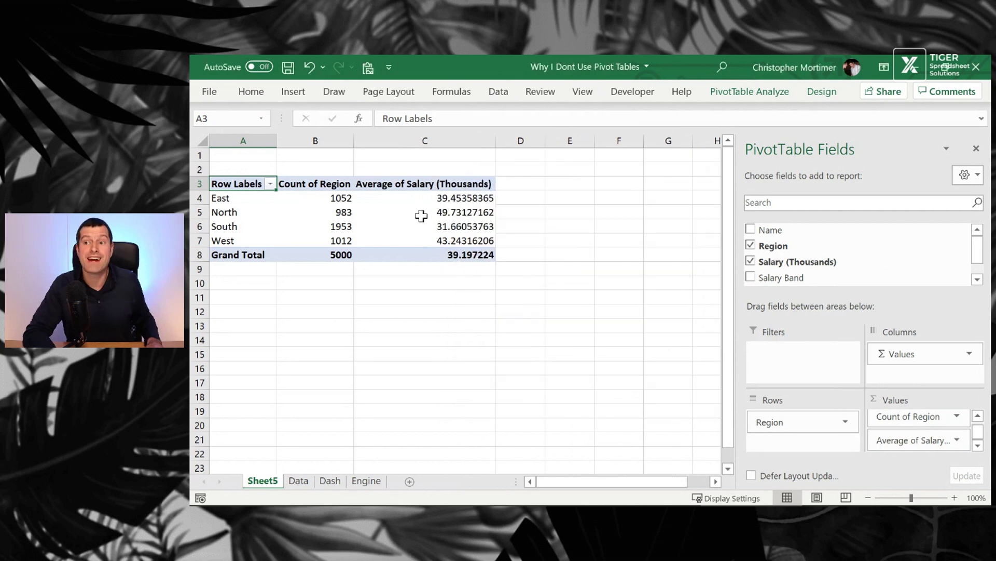
- Check question 3, then add Salary Band and move it into the pivot Columns area
click(299, 481)
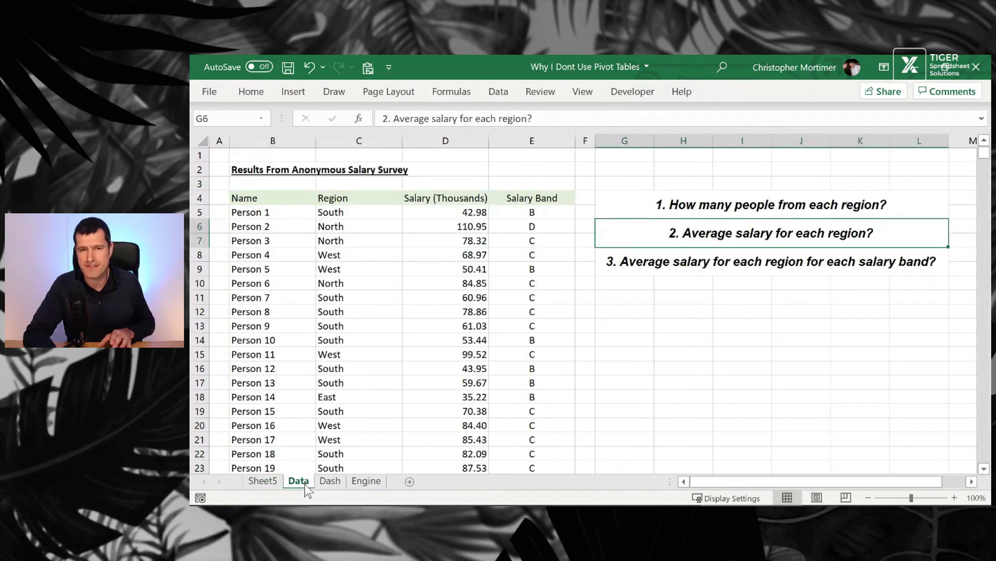
click(672, 269)
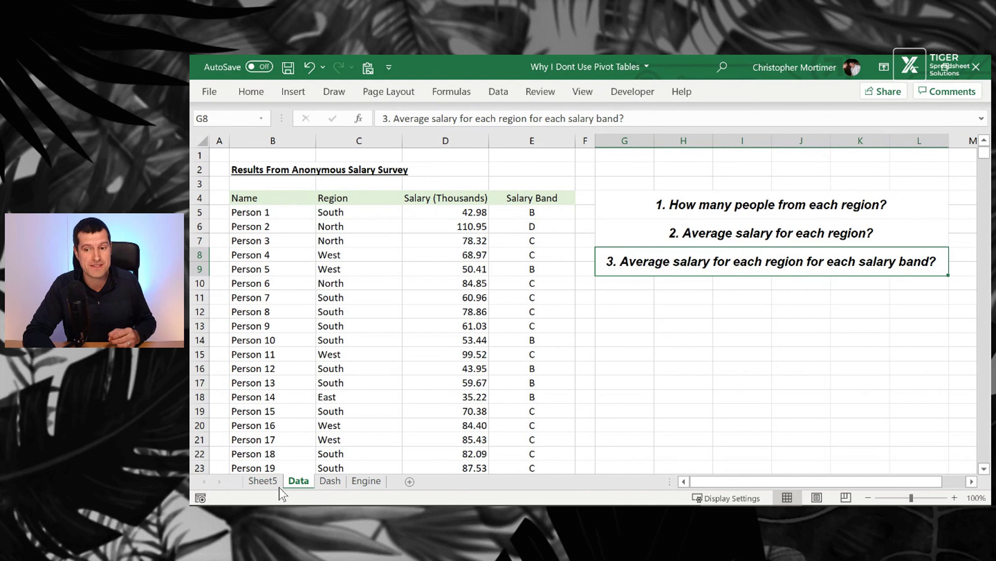
click(263, 481)
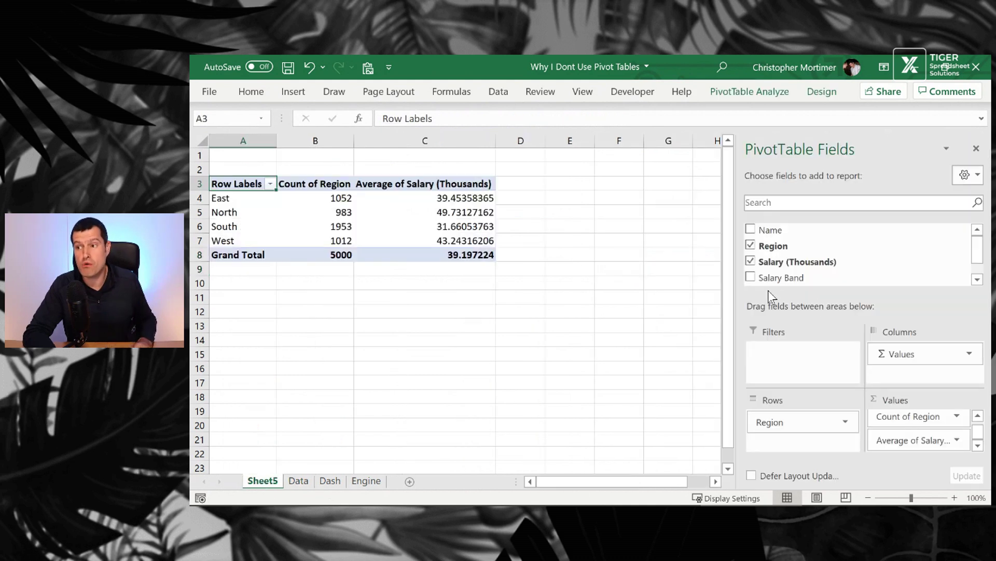
click(751, 278)
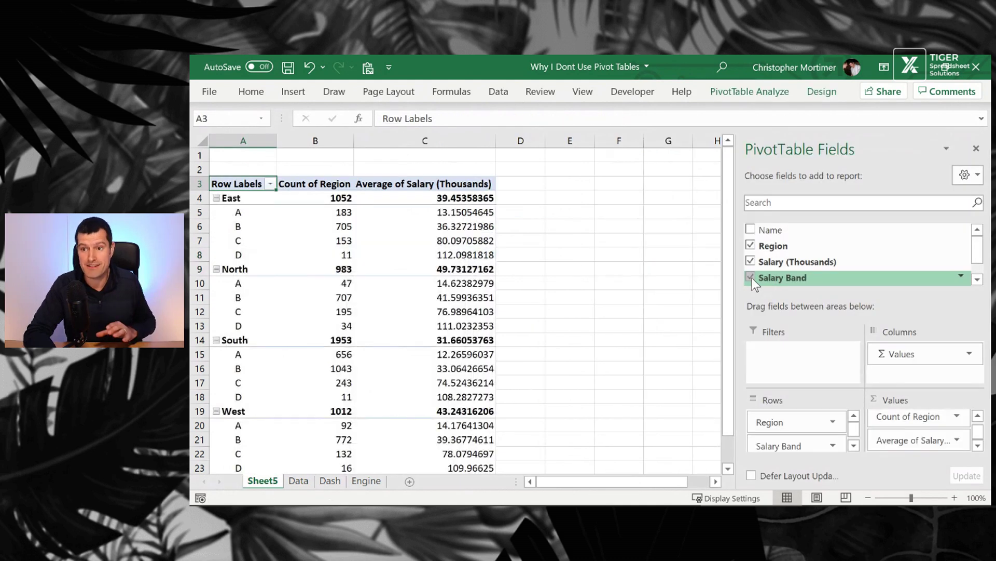
scroll(416, 385, down, 2)
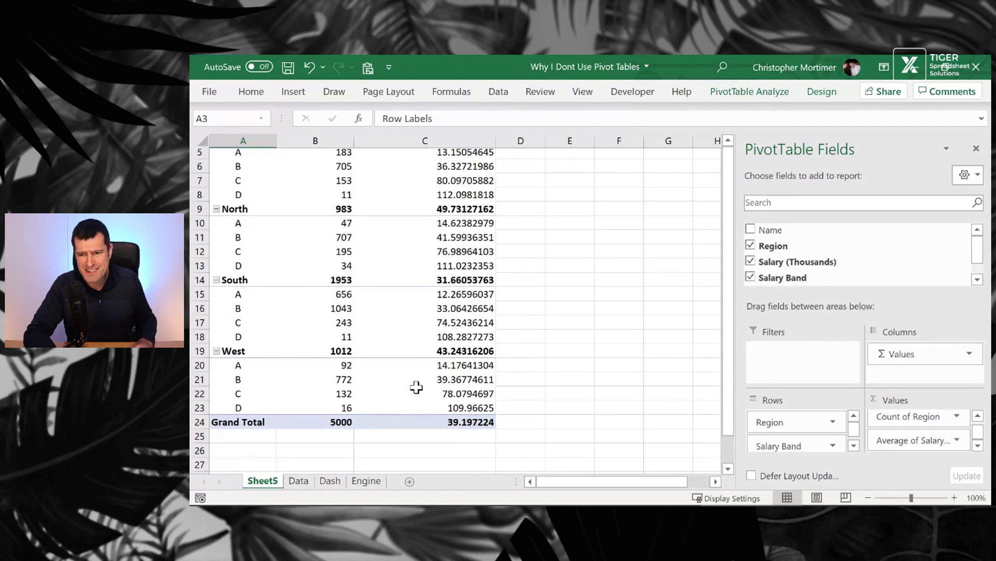
scroll(417, 387, up, 2)
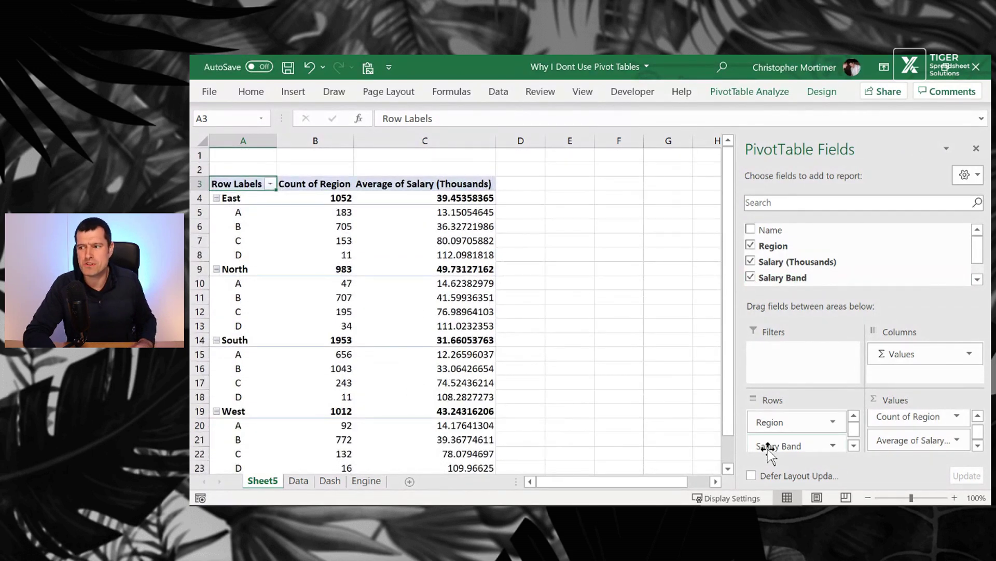
drag(768, 447, 909, 380)
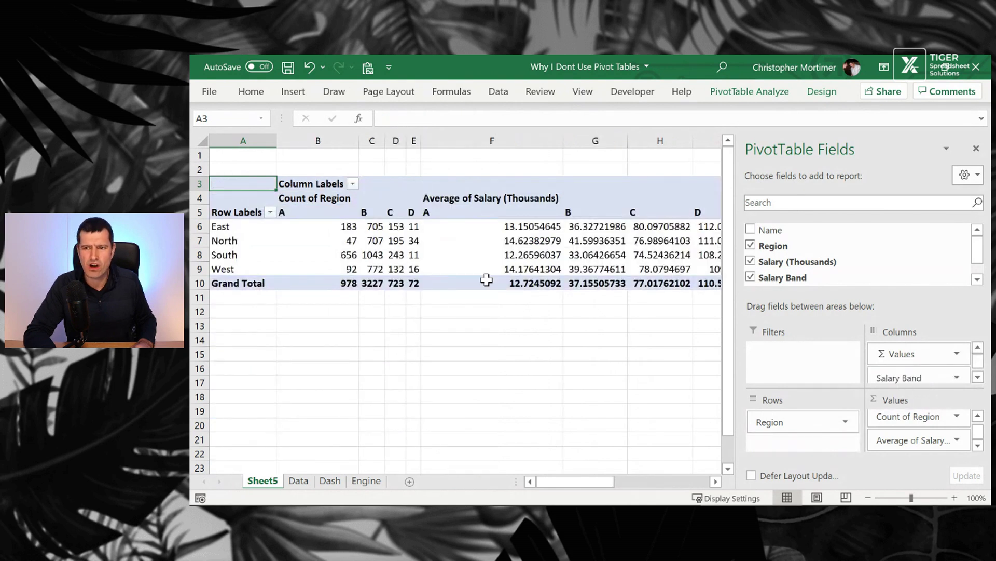
- Remove Count of Region from the values, leaving only average salary in the grid
click(958, 417)
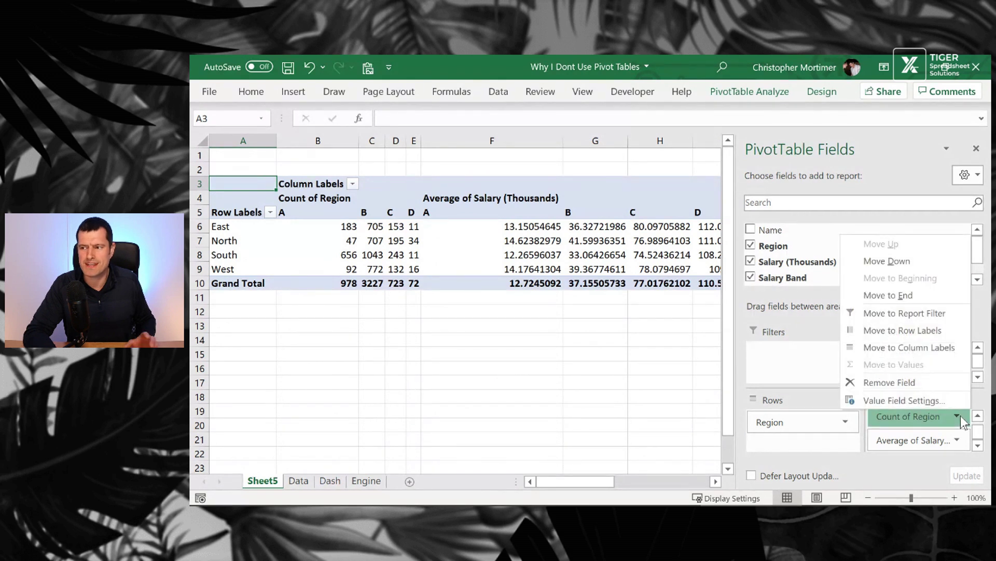
click(908, 384)
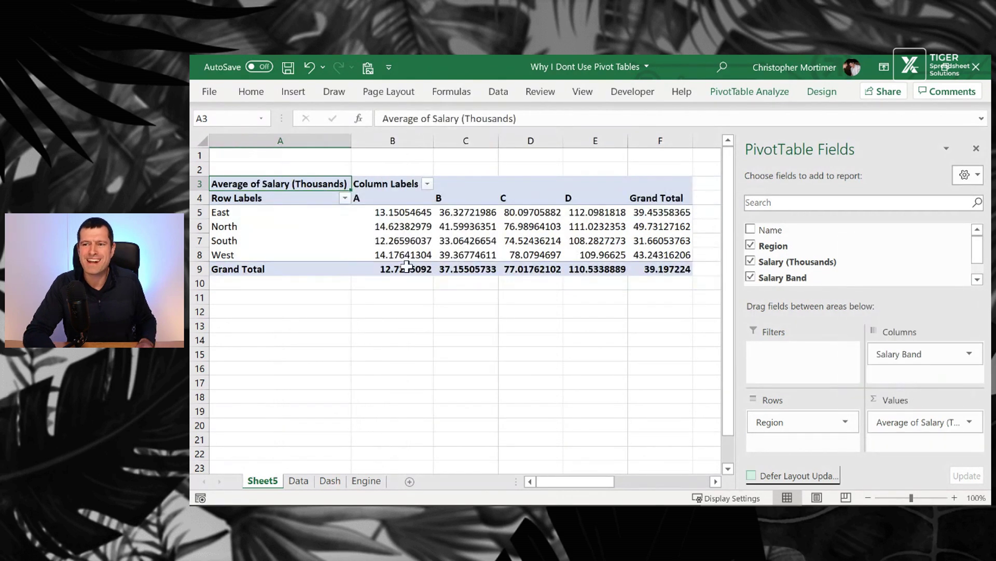
click(310, 323)
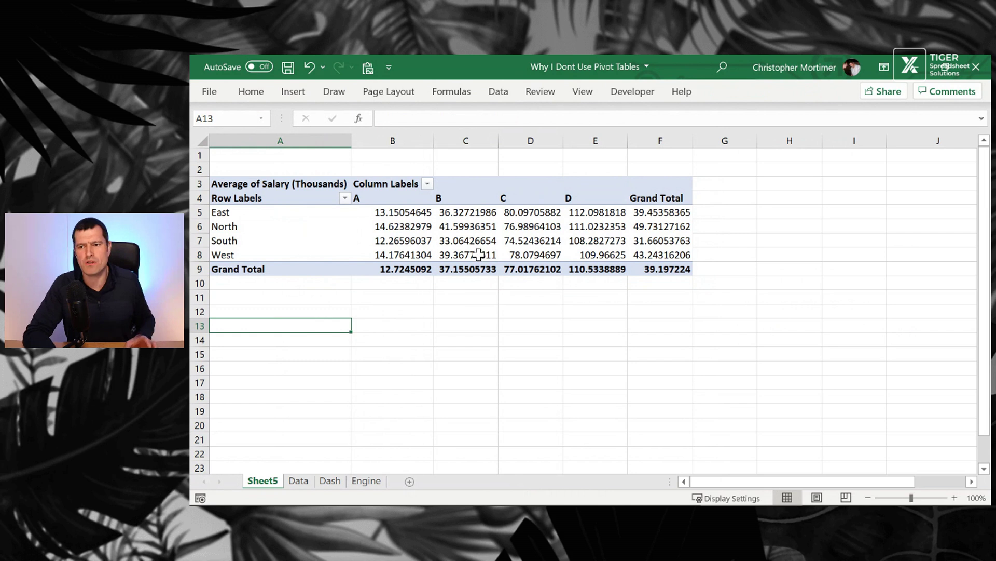
- Select West's band B average salary in the Region-by-Salary-Band grid to inspect it
click(479, 255)
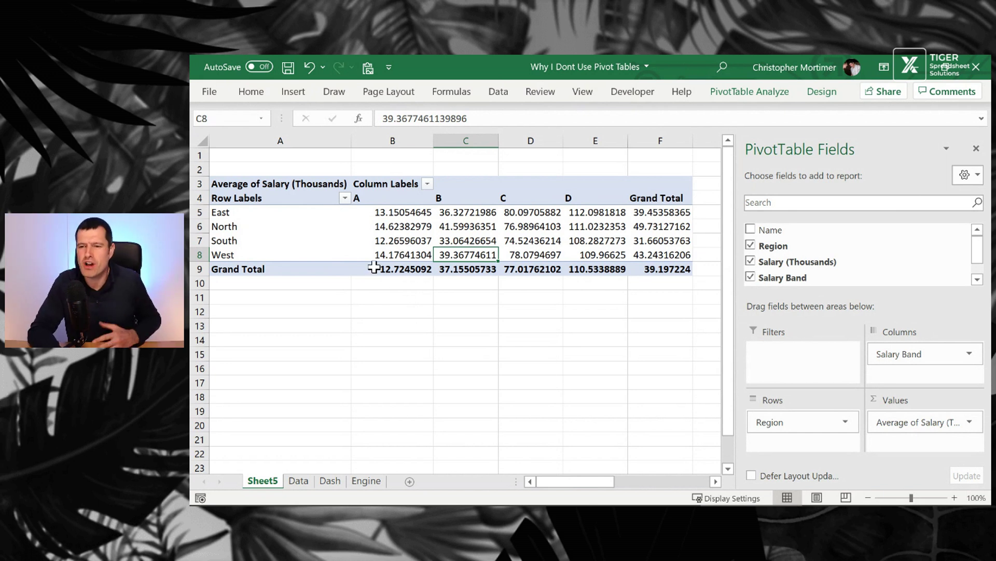
mouse_move(375, 267)
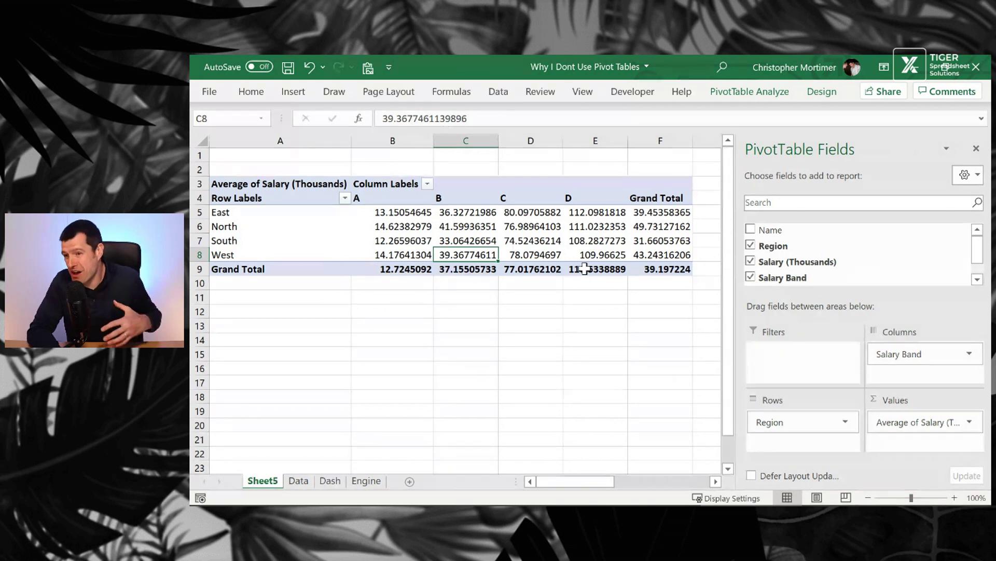
mouse_move(585, 268)
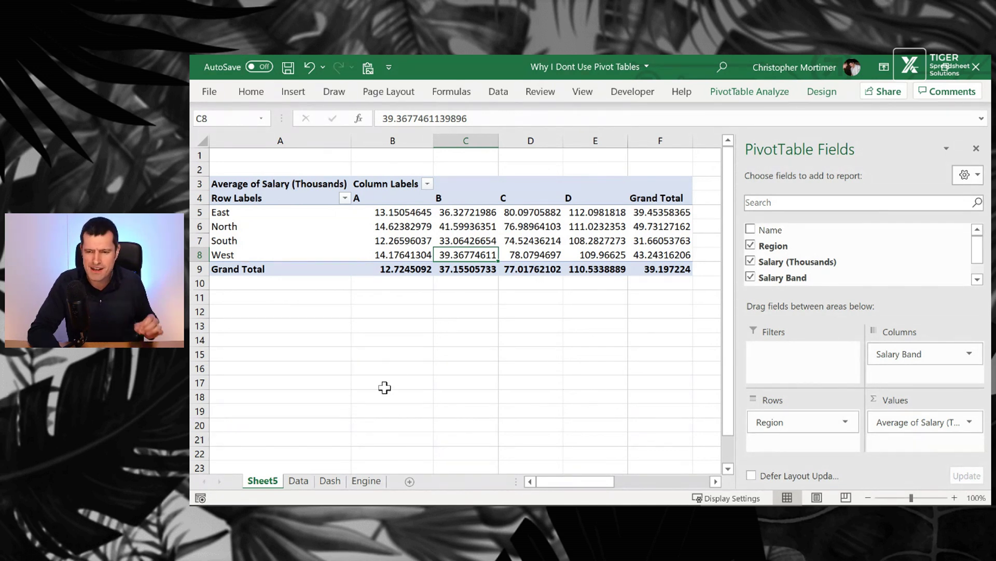
- Delete the COUNTIFS and AVERAGEIFS results in Dash cells D9 and H9, glancing at the Data sheet
click(330, 480)
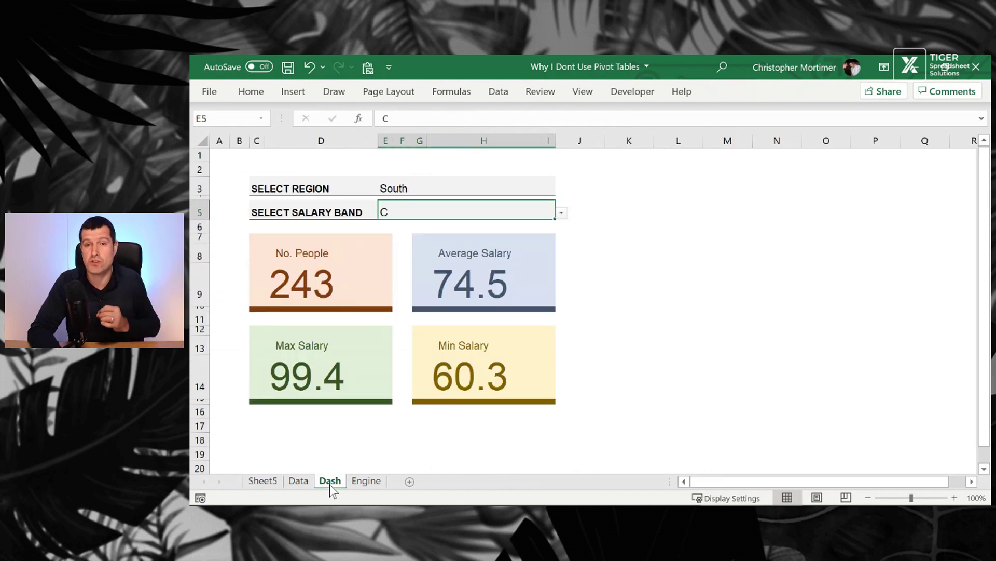
click(329, 285)
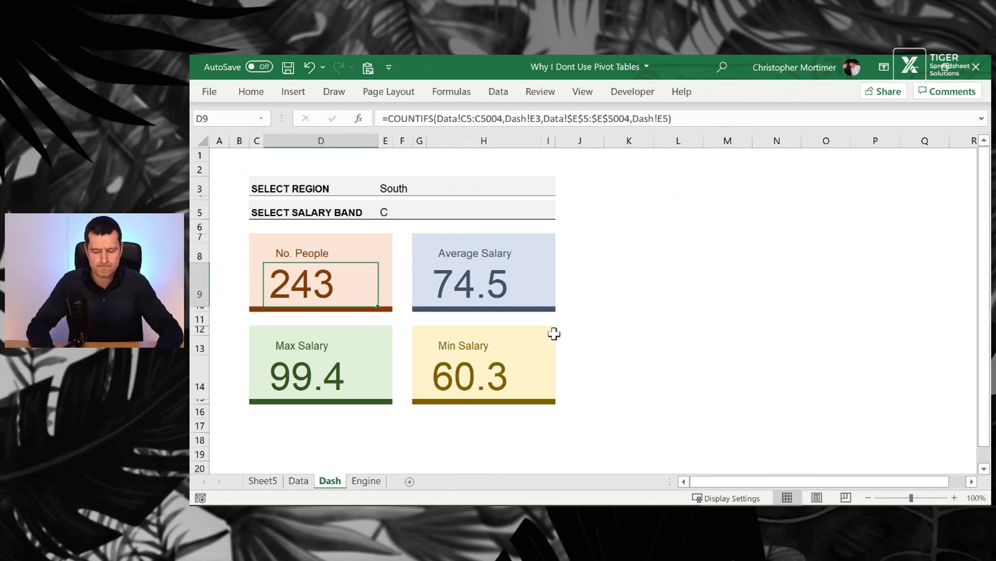
key(Delete)
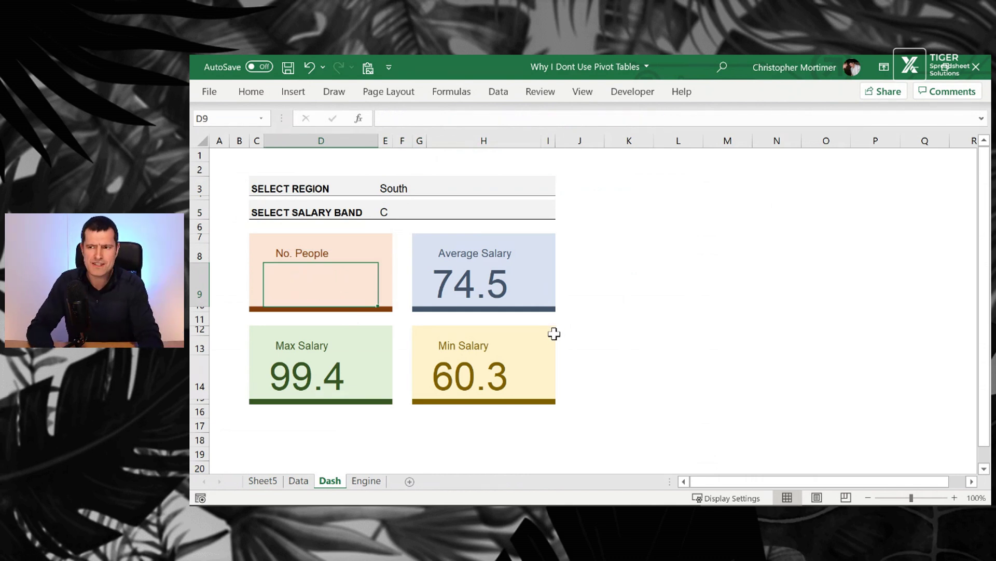
key(ctrl+Right)
key(Delete)
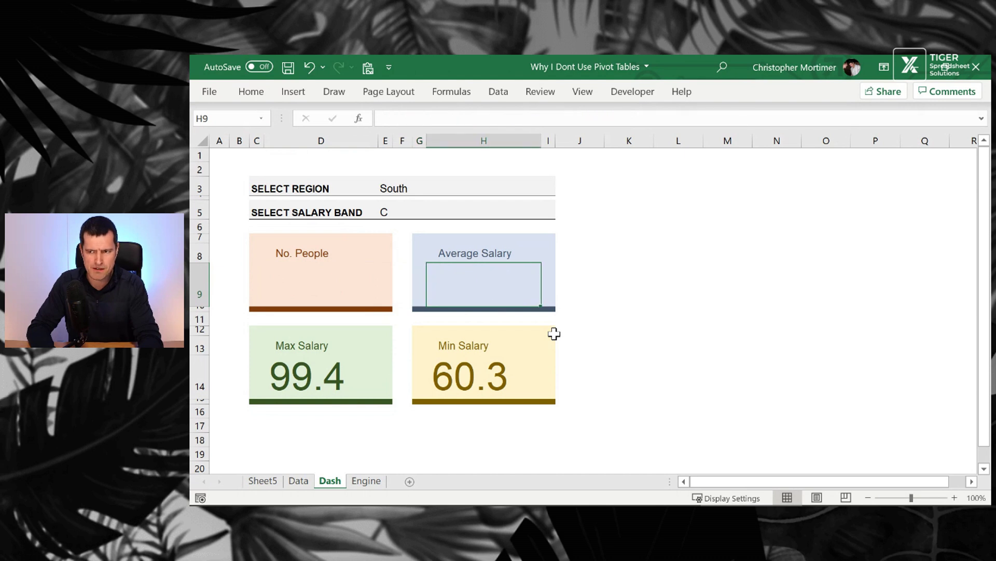
key(Left)
key(Left)
key(Left)
key(Left)
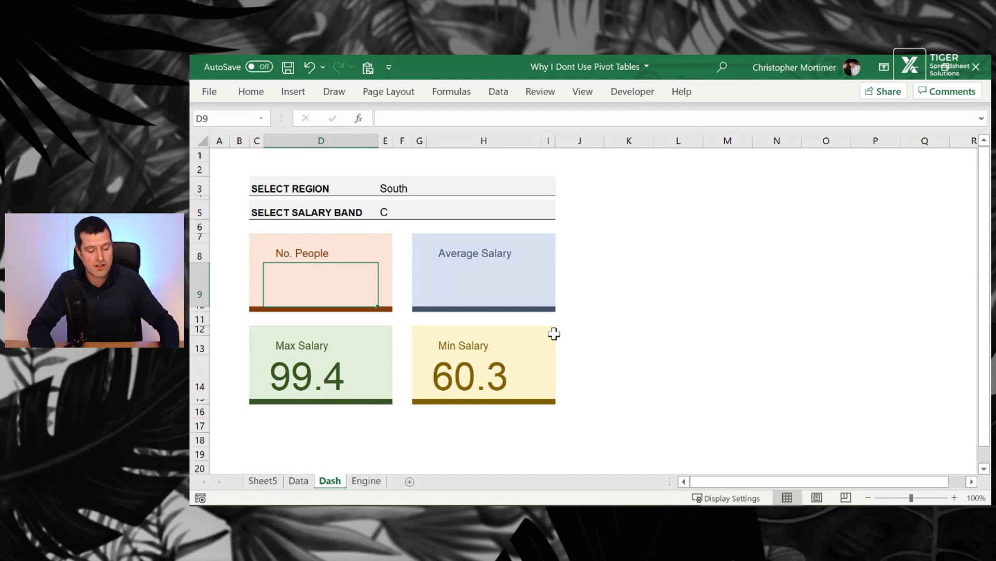
key(ctrl+Page_Up)
click(683, 203)
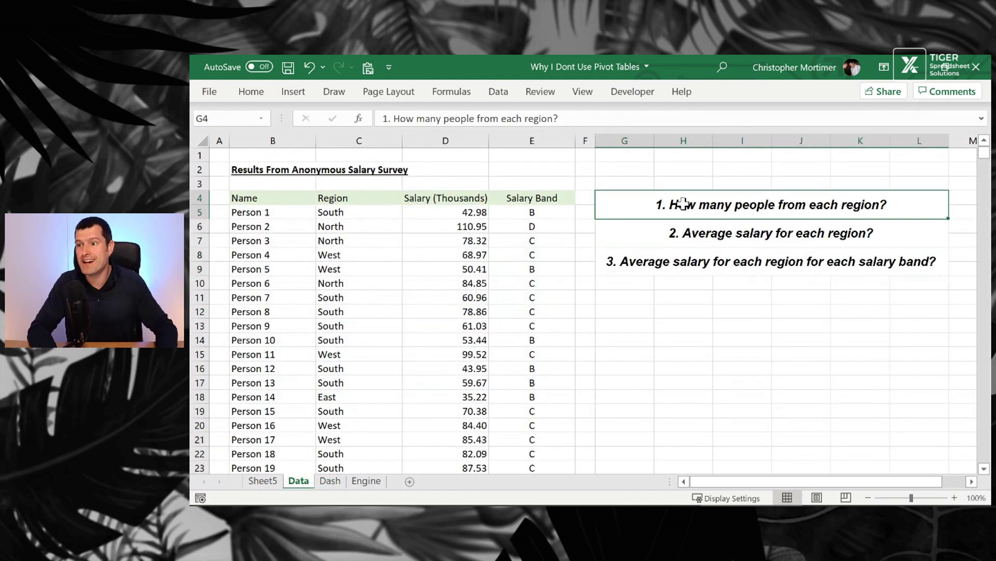
key(ctrl+Page_Down)
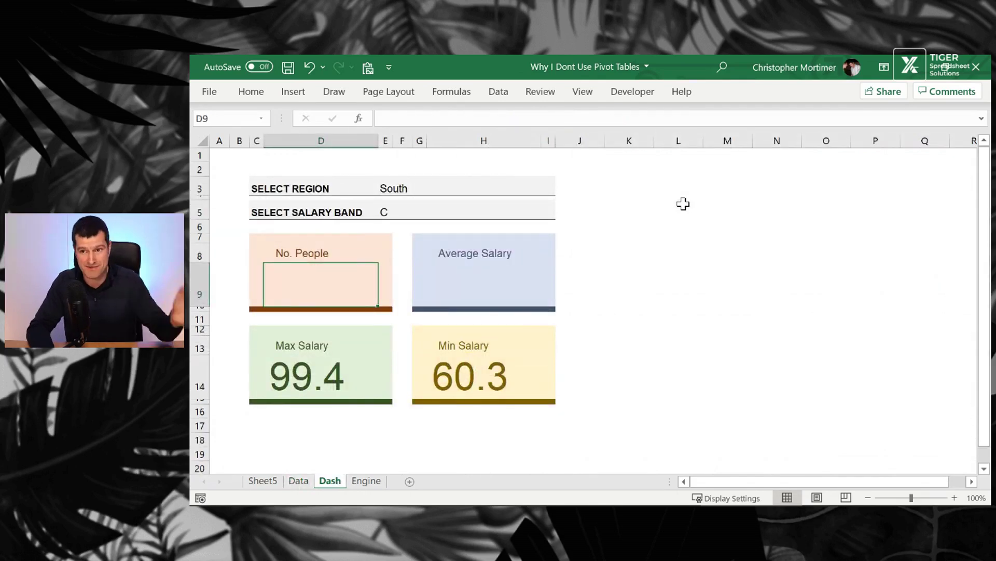
- Start a COUNTIFS in D9 using Data!C5:C5004 as the region range with Dash!E3 as criterion
click(398, 213)
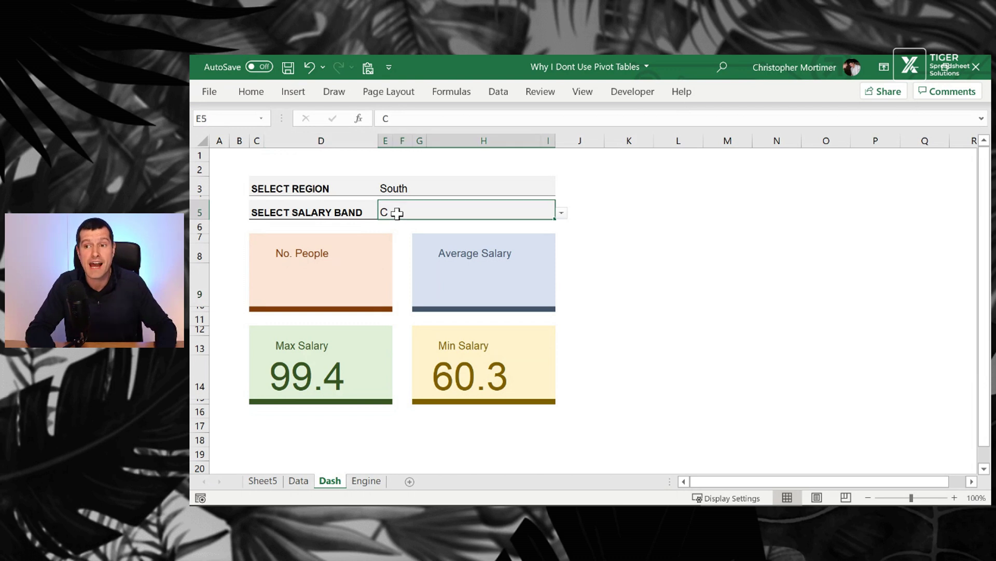
click(310, 278)
text(=cou)
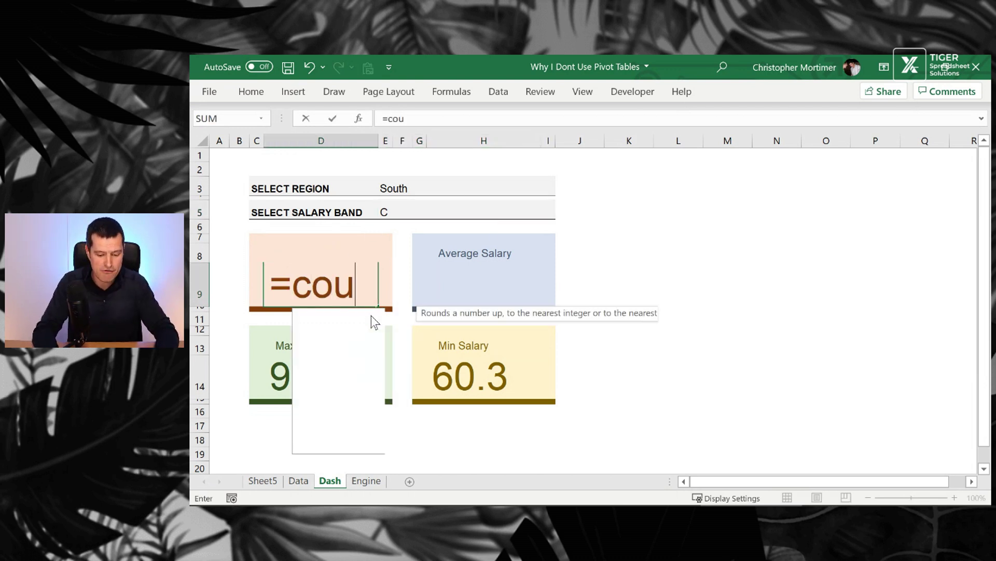
text(ntifs)
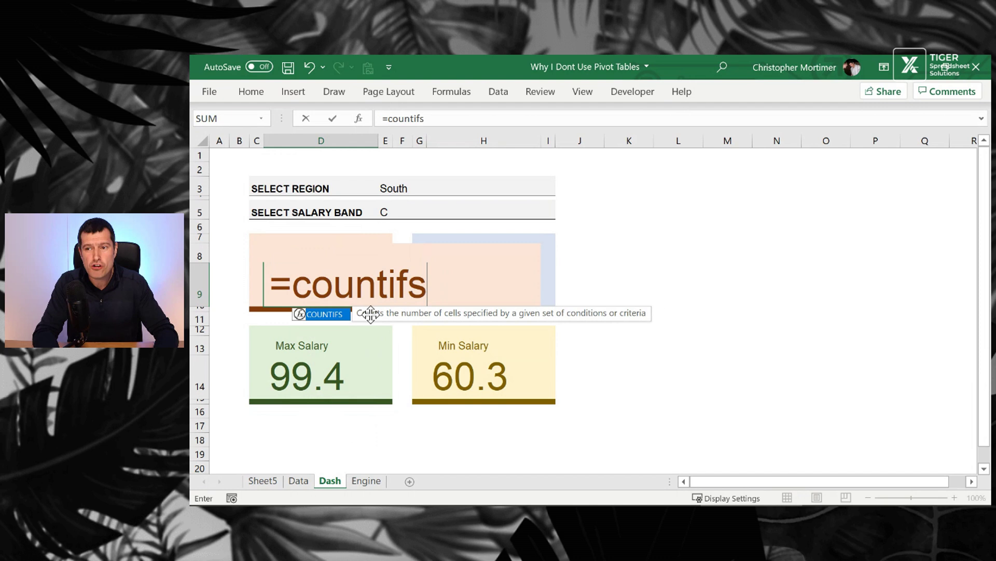
text(()
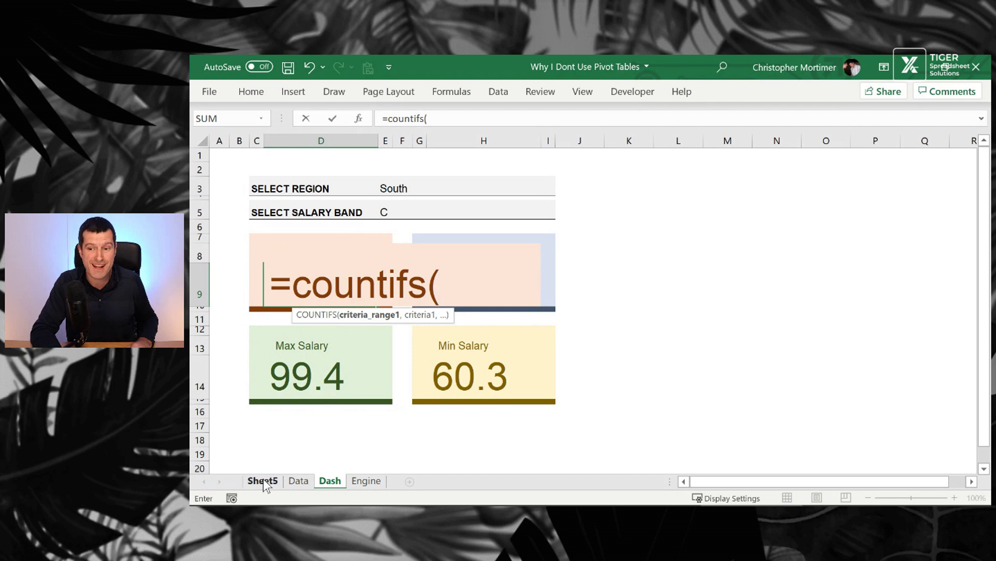
click(297, 480)
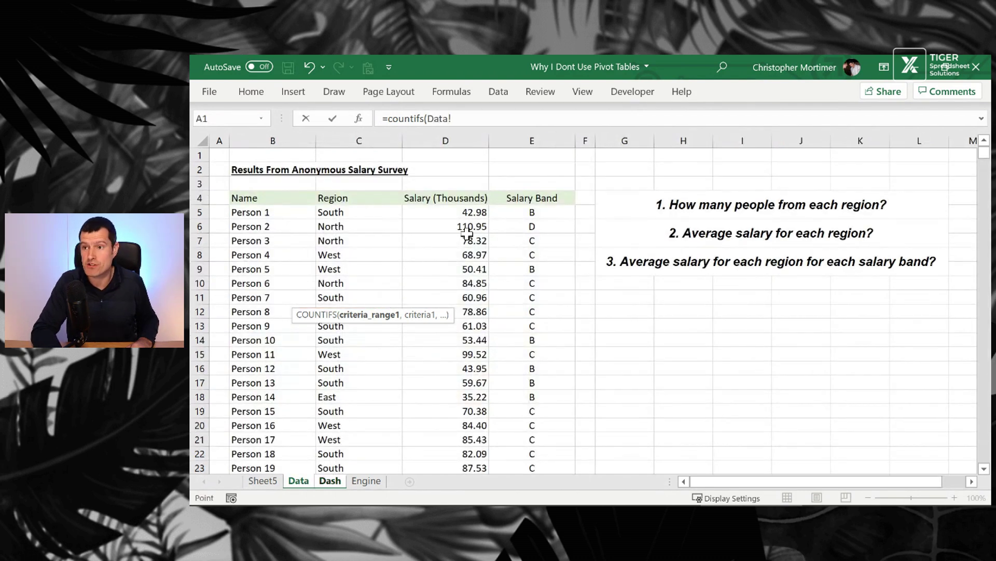
click(349, 212)
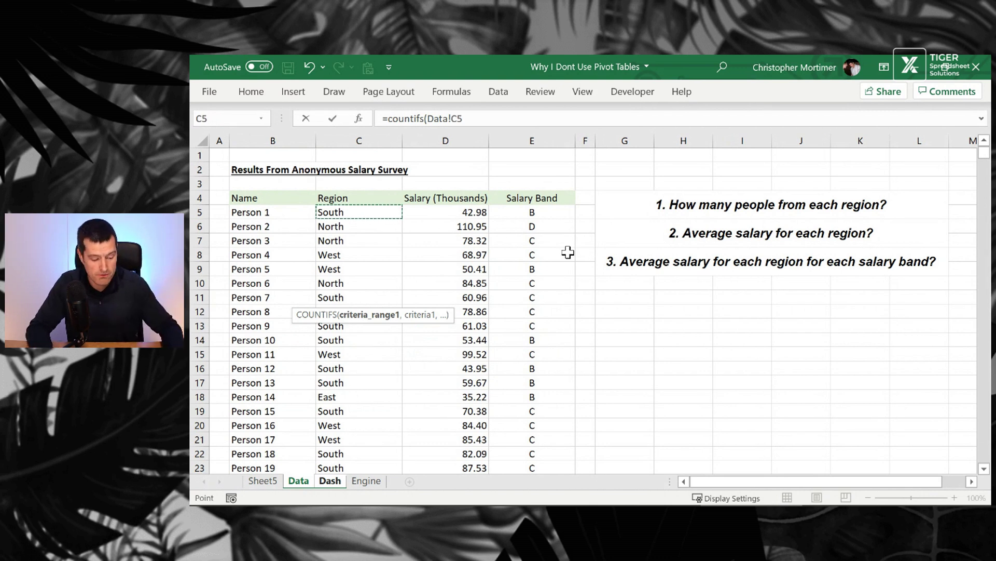
key(ctrl+shift+Down)
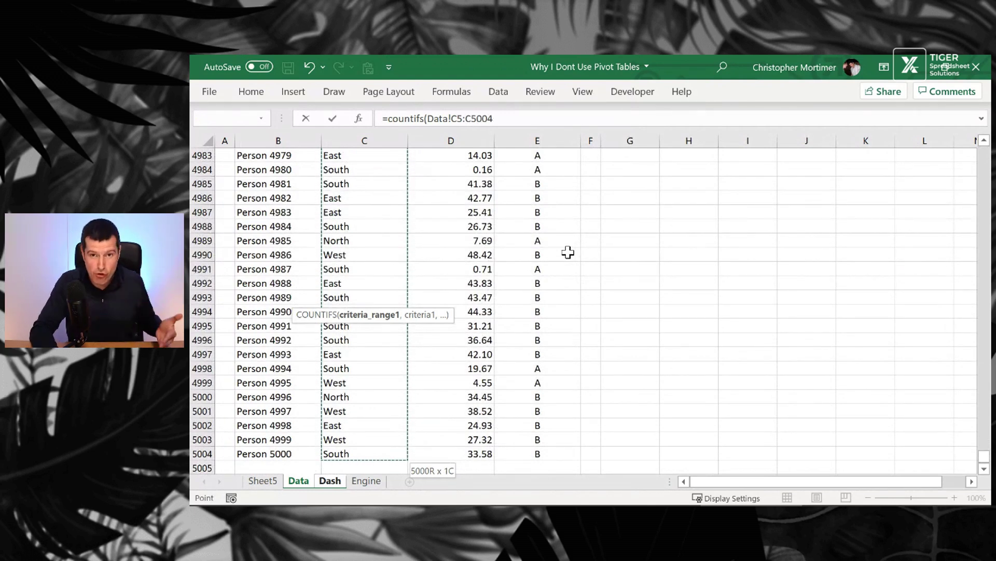
text(,)
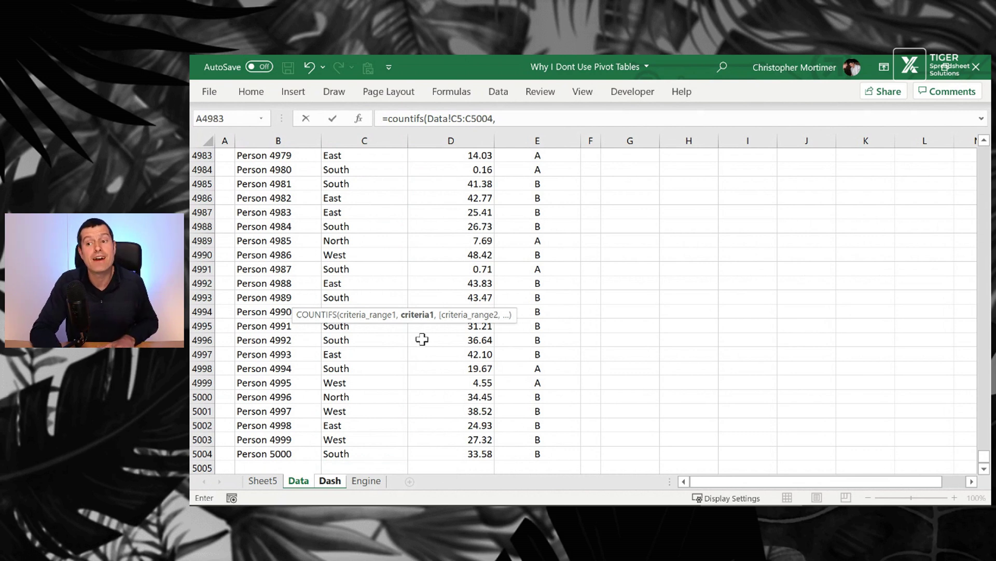
click(334, 481)
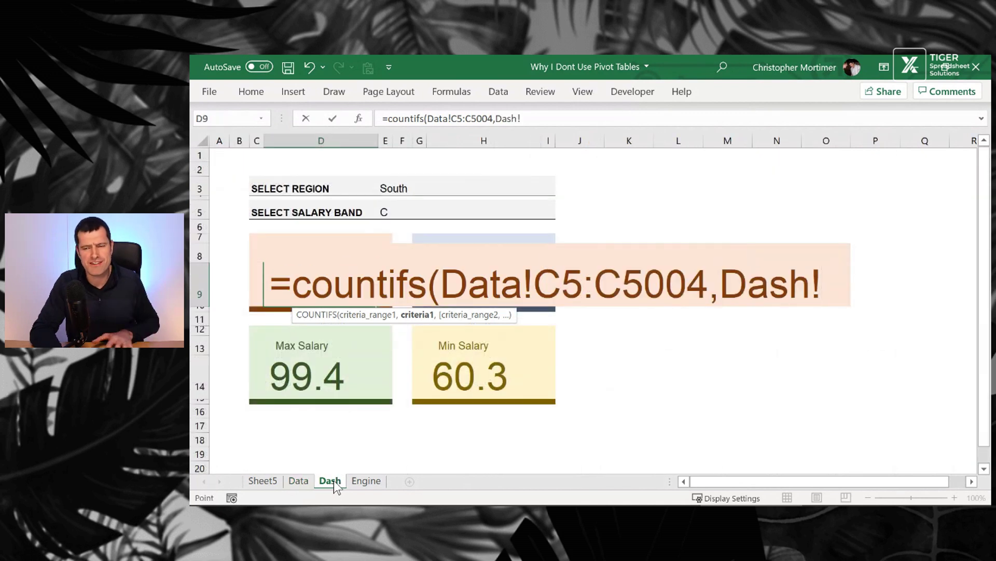
click(396, 191)
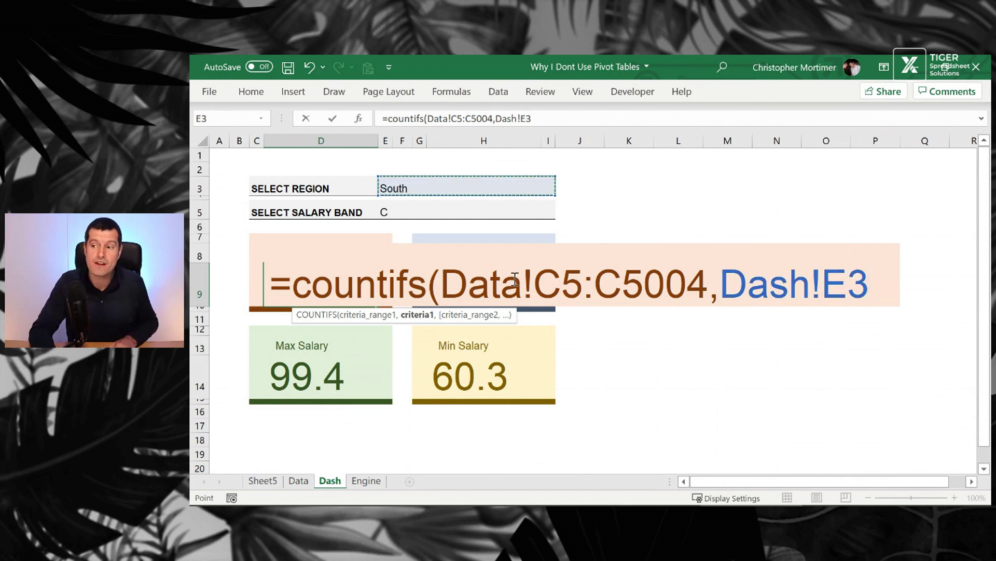
text(,)
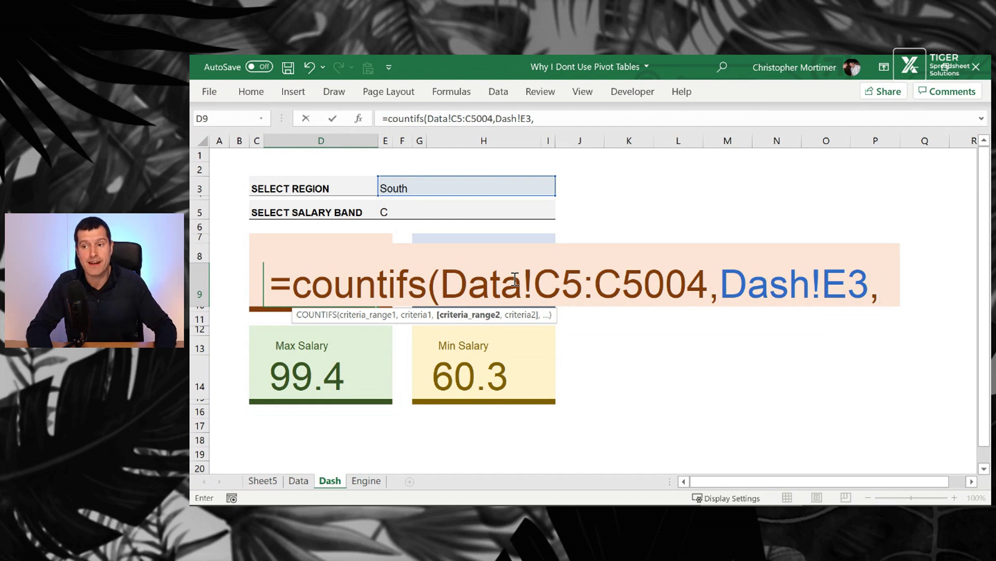
- Add the salary band pair Data!E5:E5004 with criterion Dash!E5 and close the formula
key(ctrl+Page_Up)
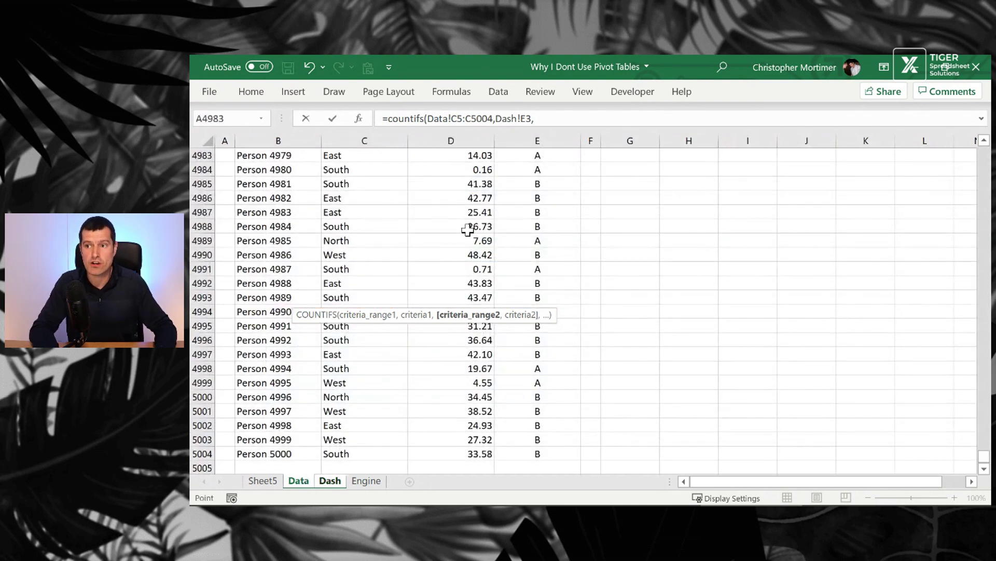
click(468, 227)
key(Right)
key(ctrl+Up)
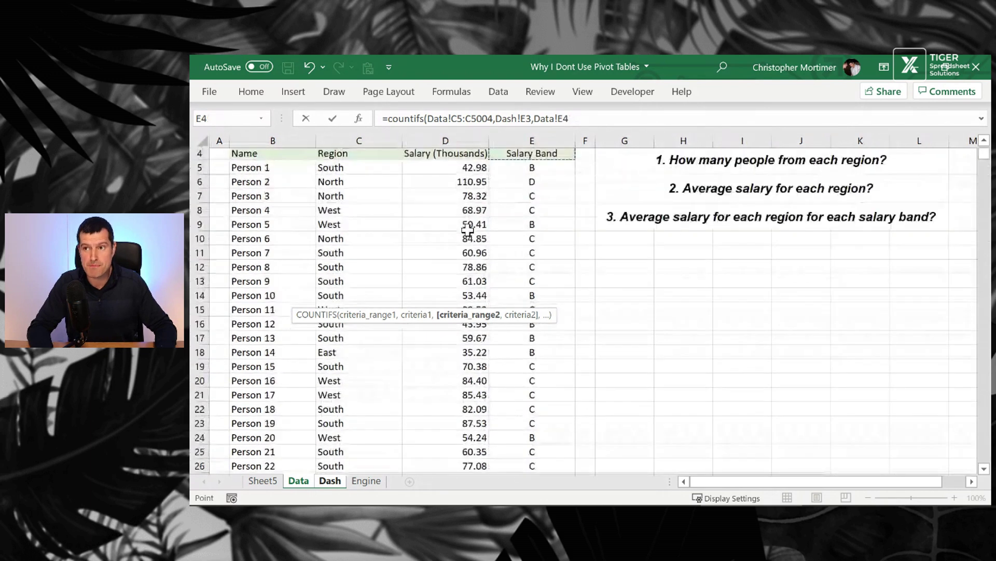
key(Down)
key(Down)
key(Down)
key(Down)
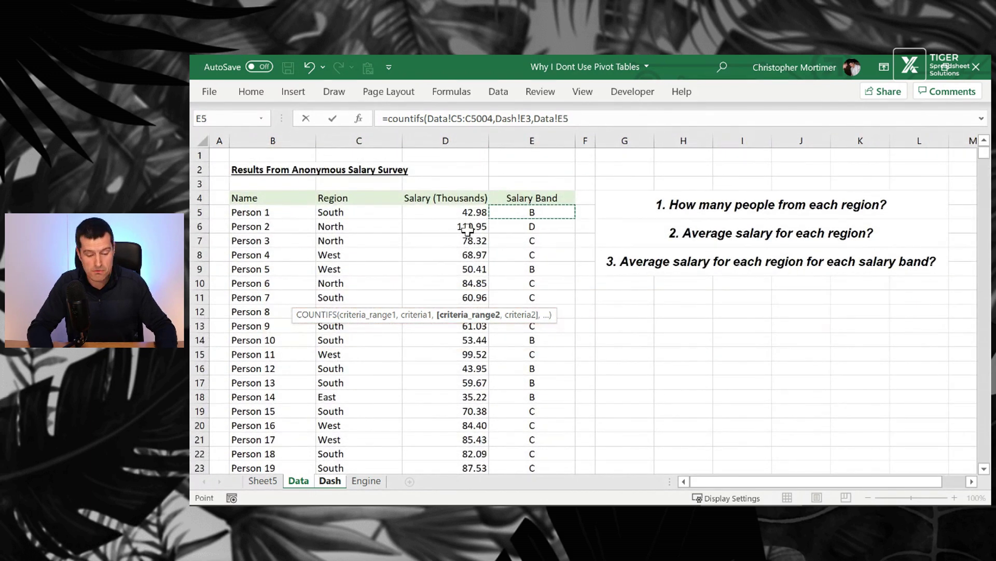
key(ctrl+shift+Down)
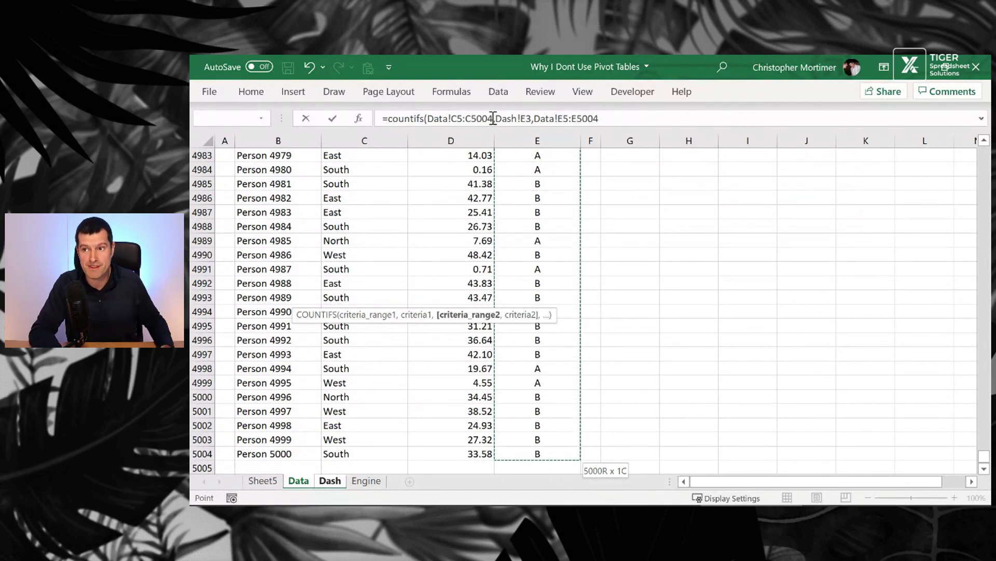
click(626, 121)
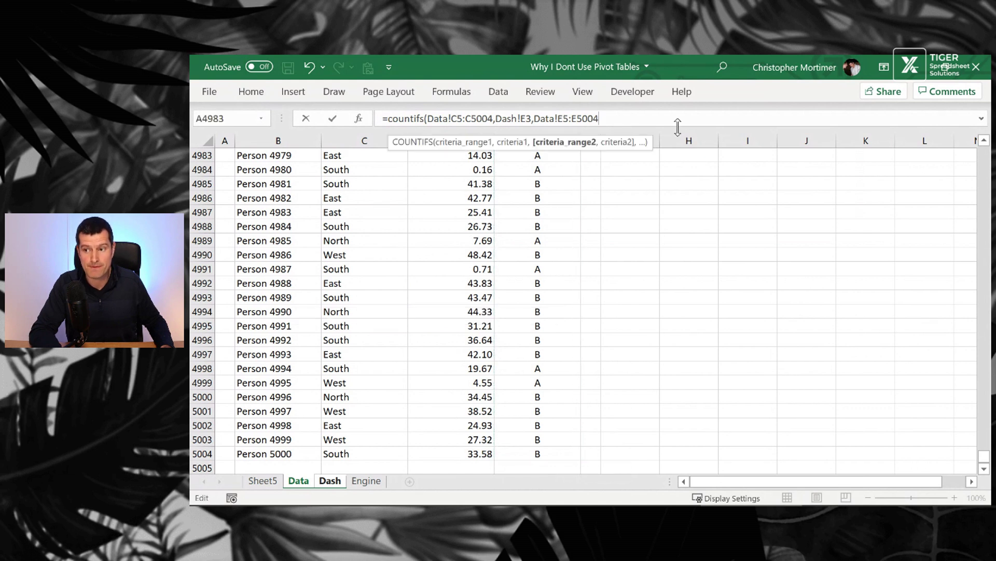
text(,)
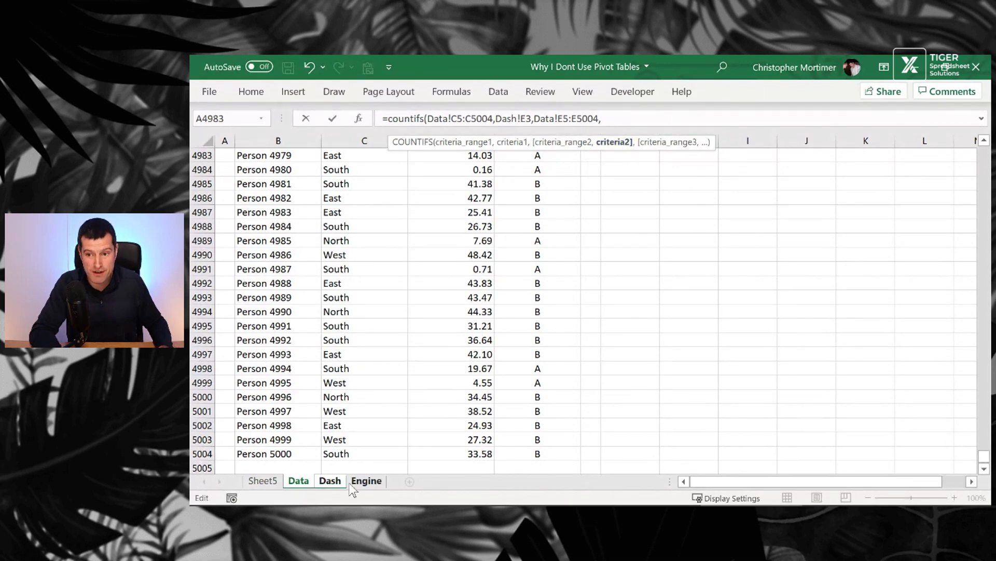
click(331, 480)
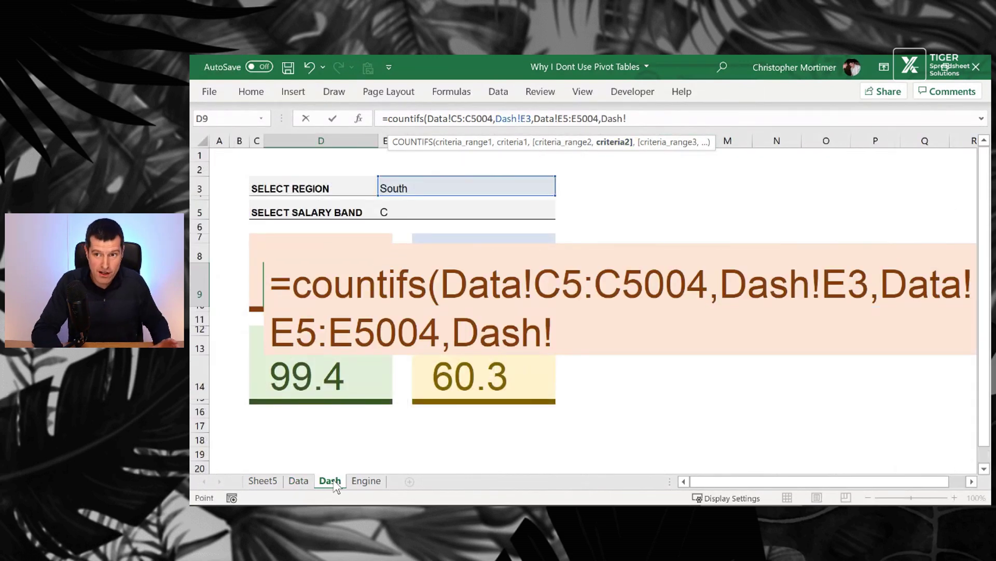
click(396, 208)
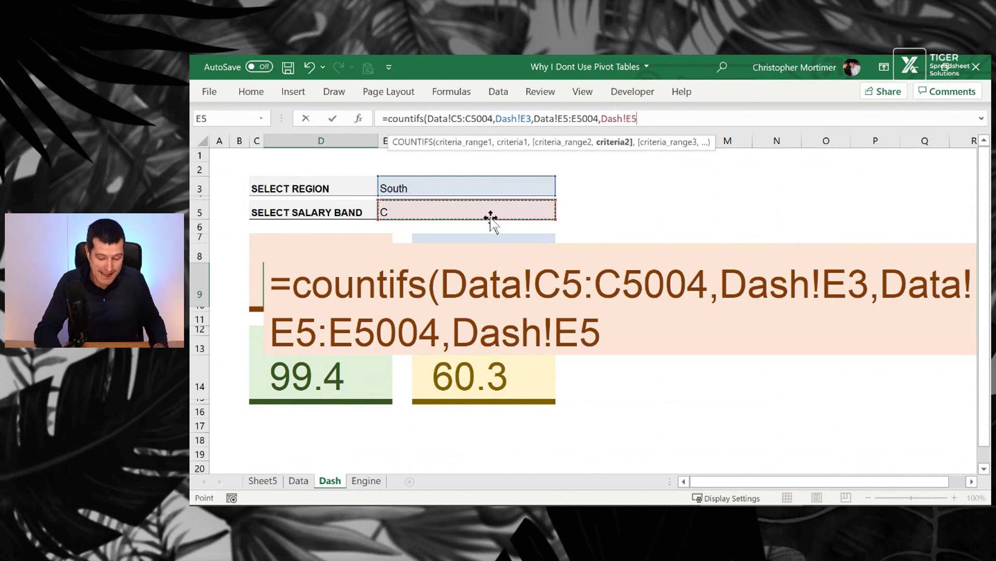
text())
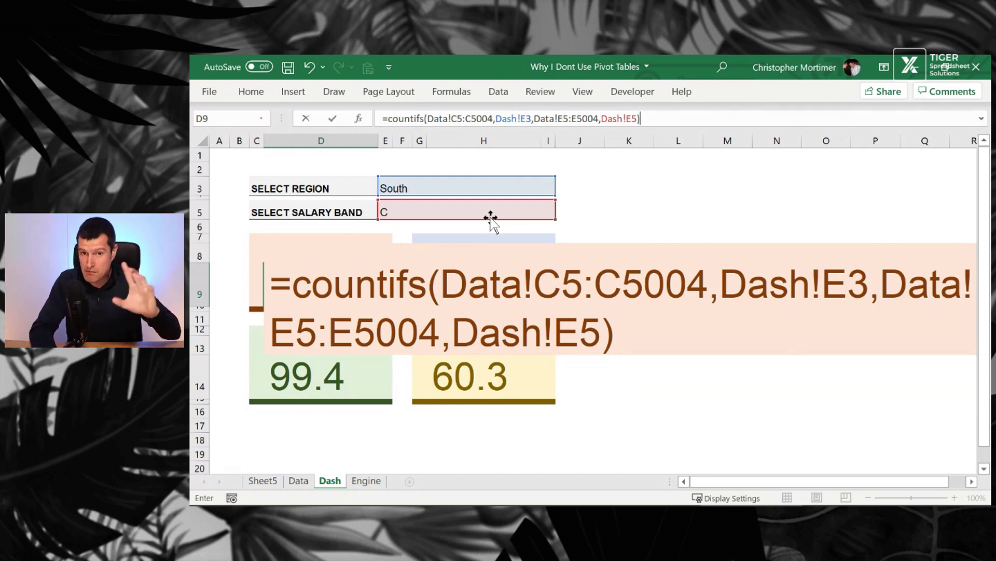
- Enter the COUNTIFS formula in D9 so No. People shows 243
key(Return)
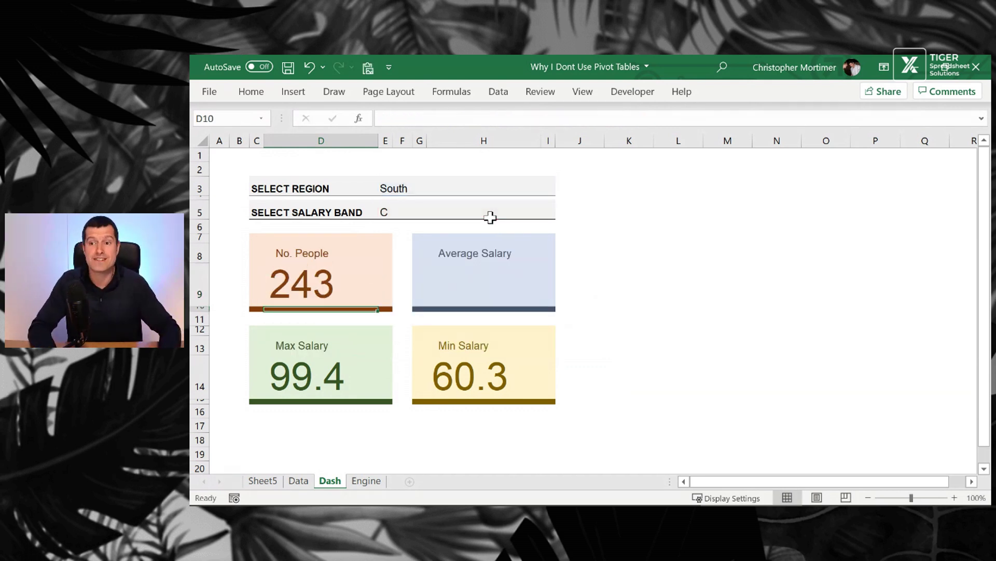
key(Up)
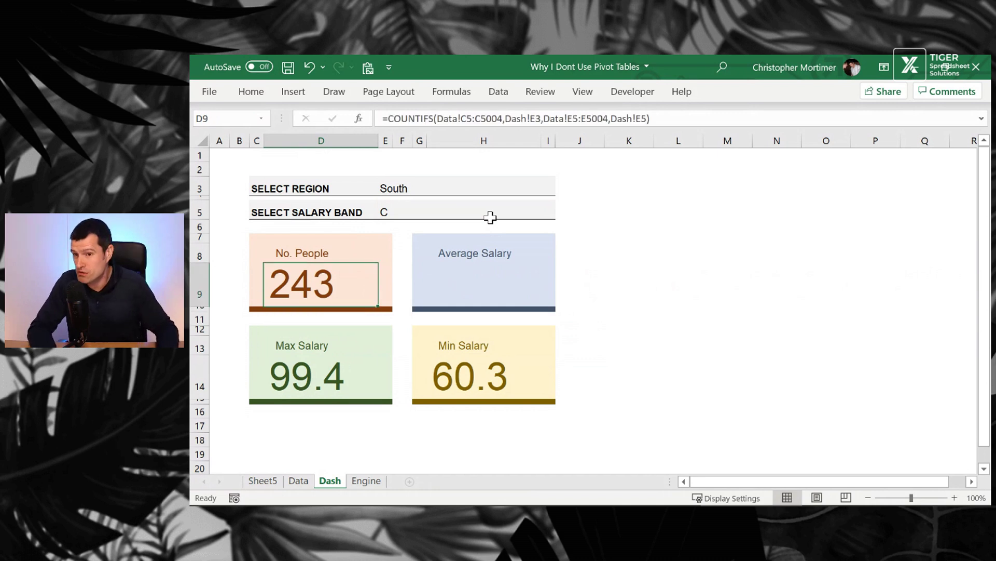
key(Up)
key(Down)
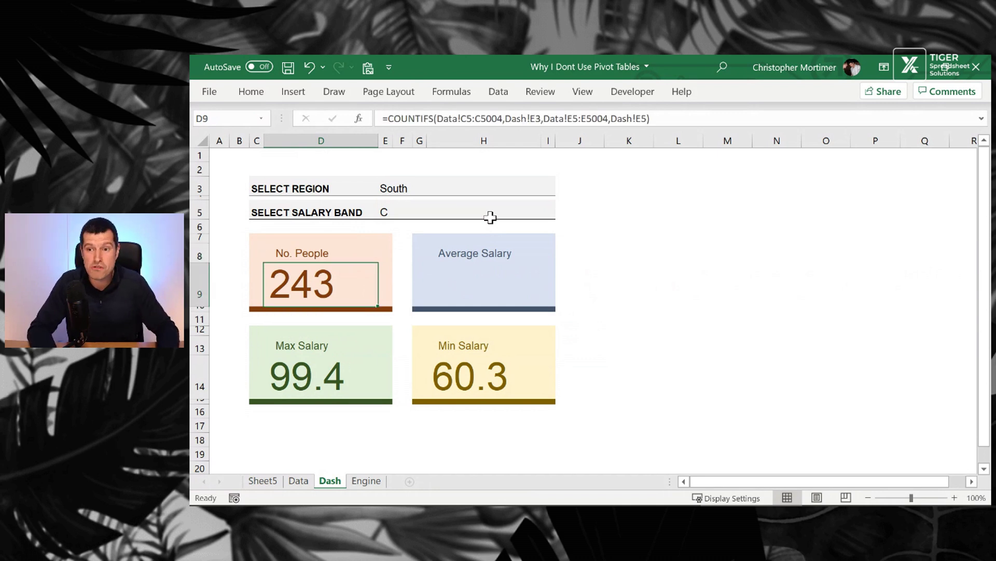
- In the Sheet5 pivot, add Count of Region to Values and remove Average of Salary
key(ctrl+Page_Up)
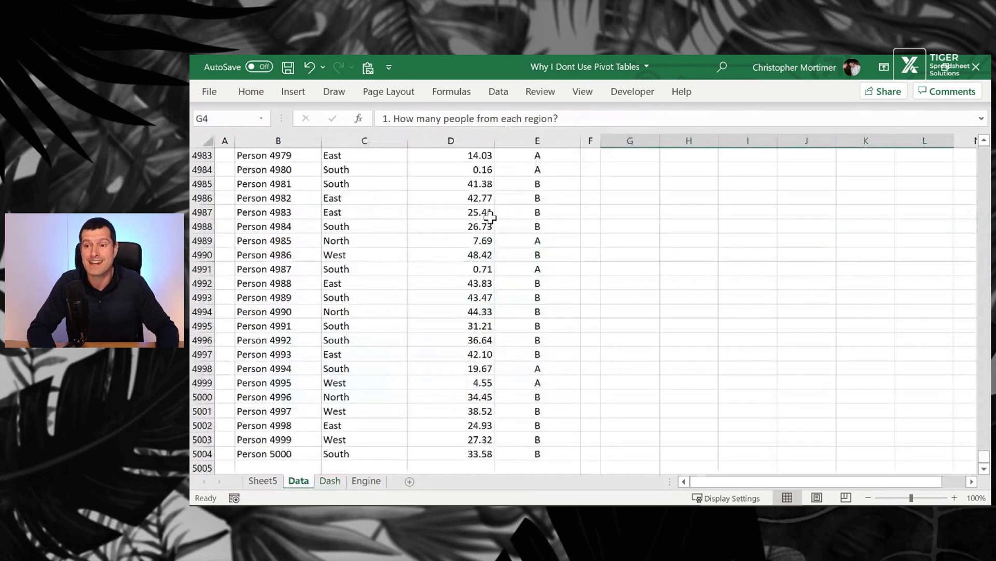
click(365, 239)
key(ctrl+Page_Up)
key(Left)
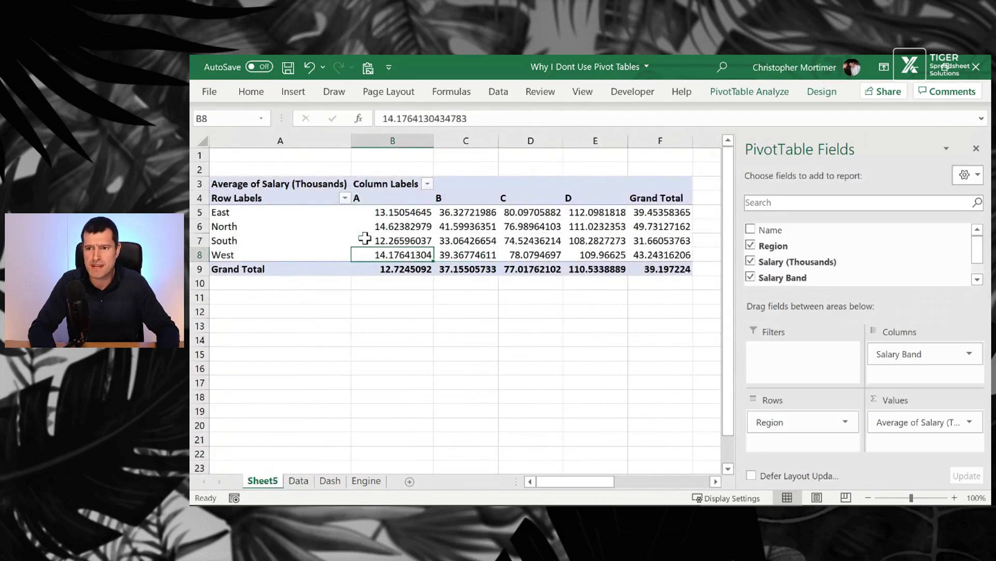
key(Left)
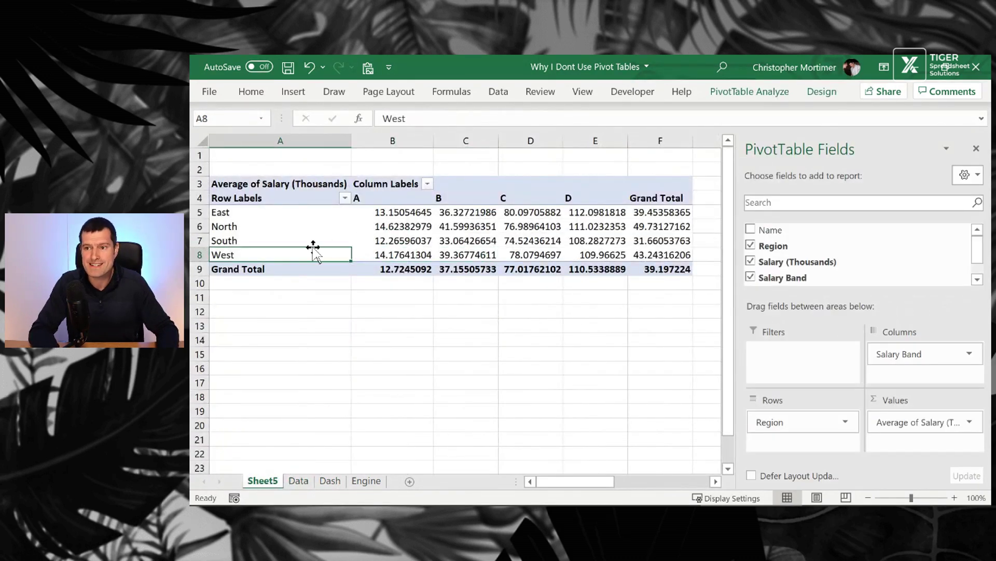
click(540, 239)
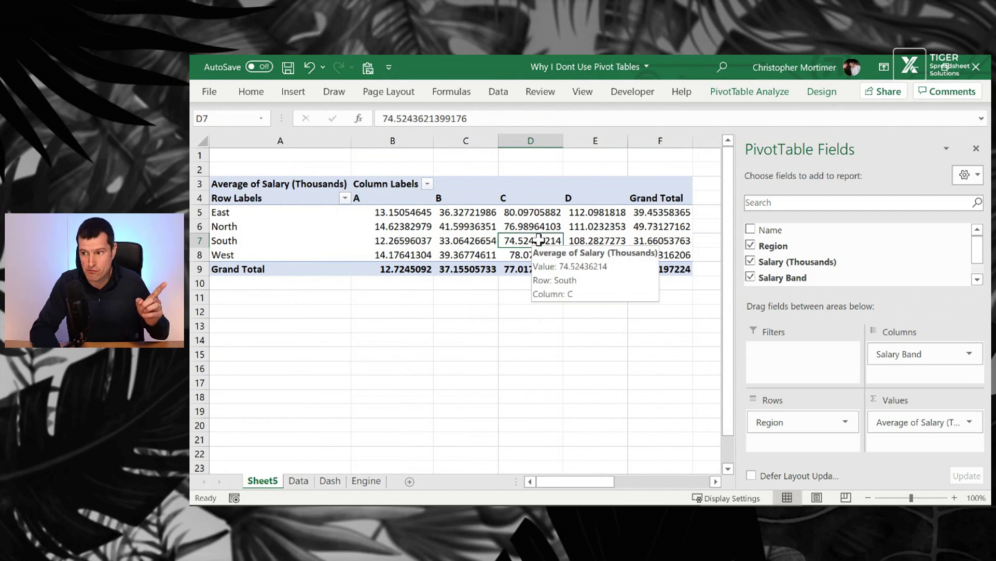
click(968, 423)
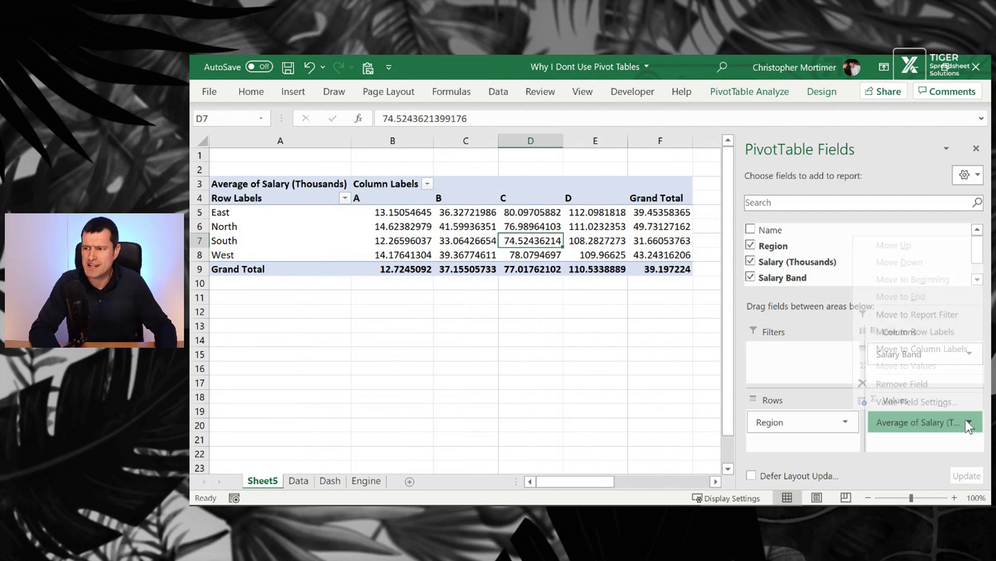
click(377, 226)
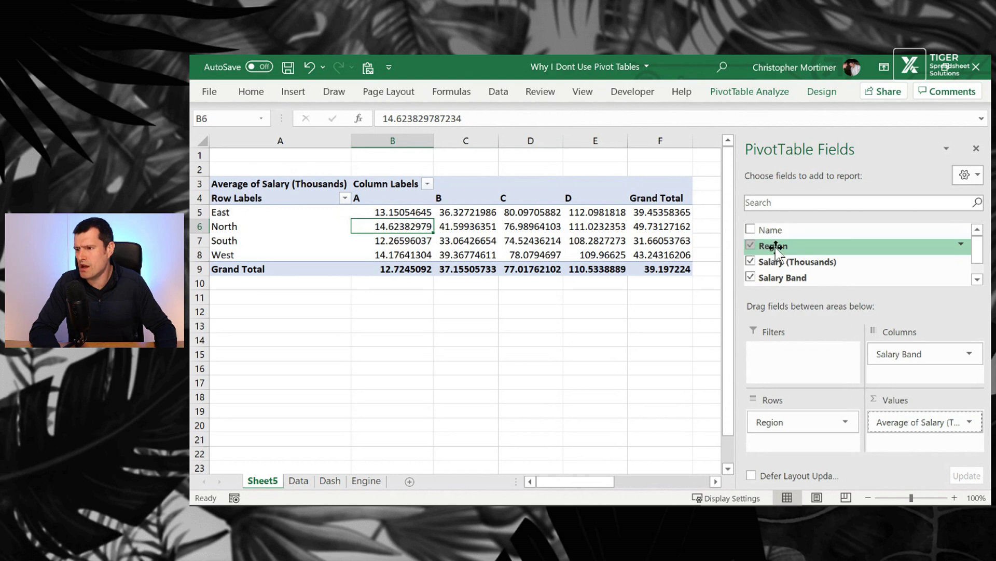
drag(776, 249, 939, 434)
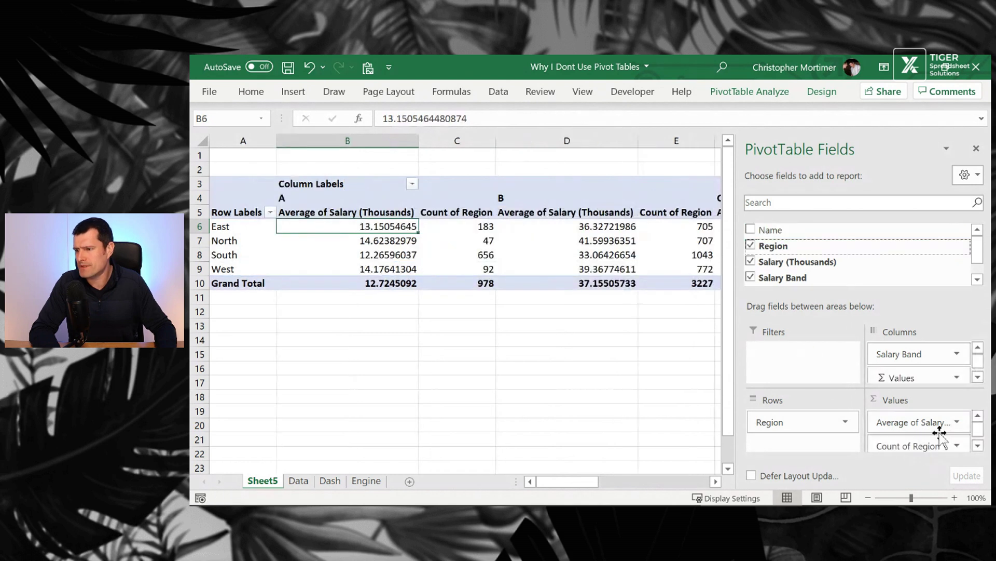
click(956, 421)
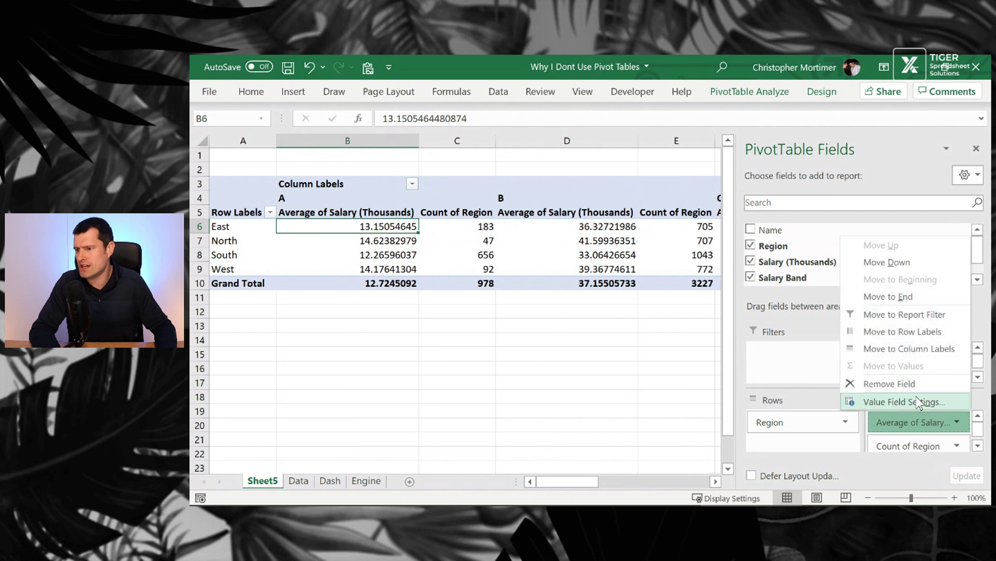
click(889, 383)
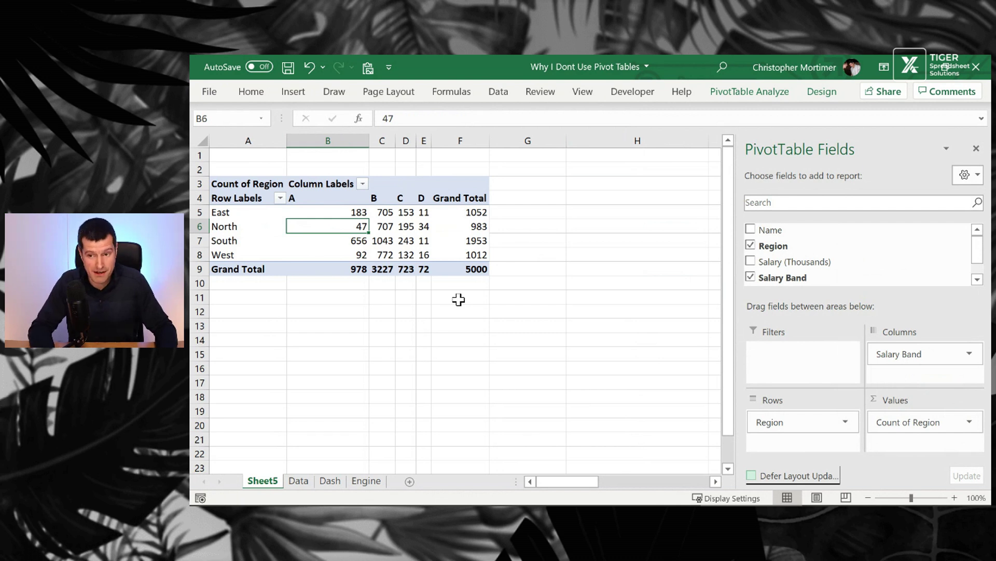
- Compare pivot cell D7's South band C count with Dash D9's 243, ending on Dash
click(338, 349)
key(ctrl+Page_Down)
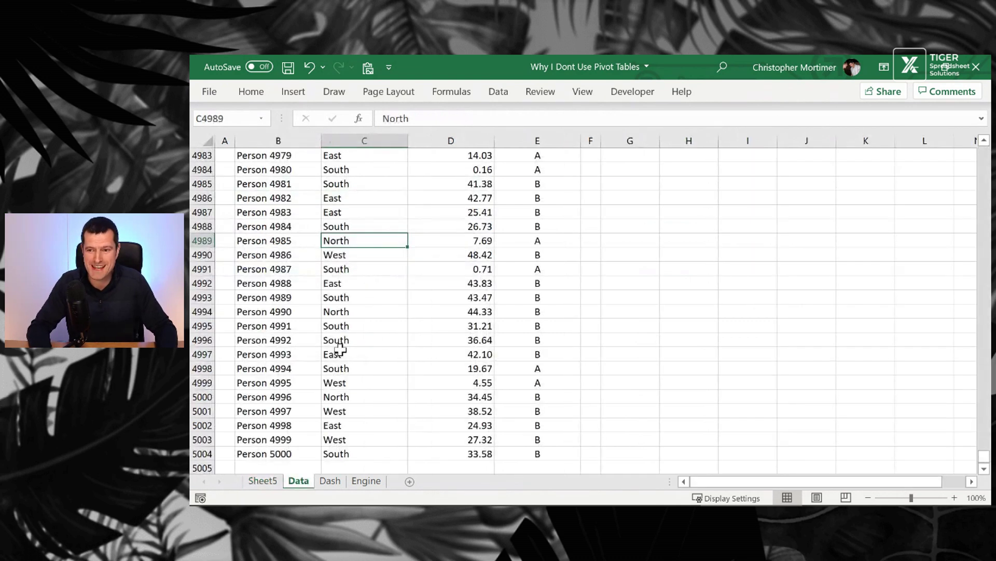
key(ctrl+Page_Down)
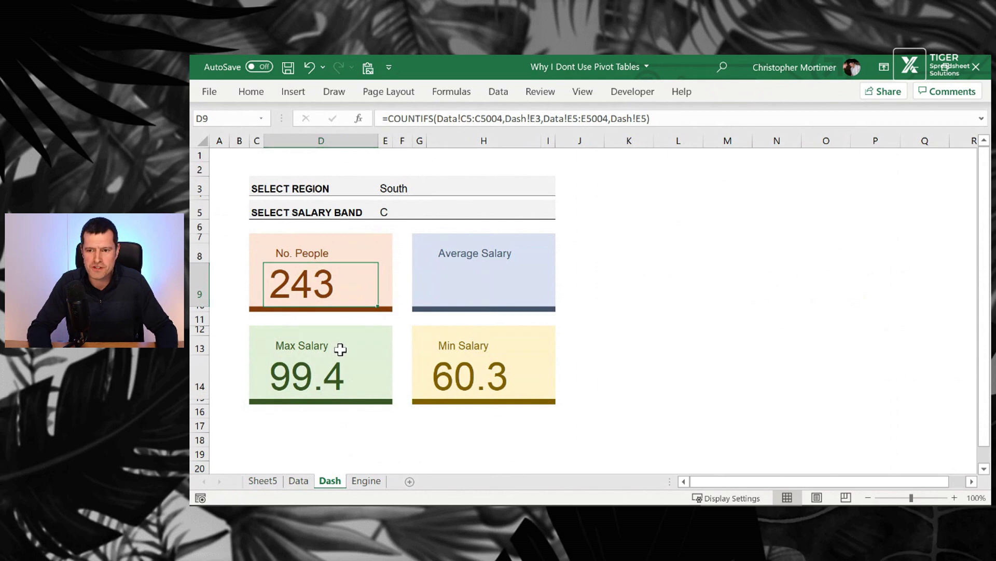
key(ctrl+Page_Up)
key(ctrl+Page_Up)
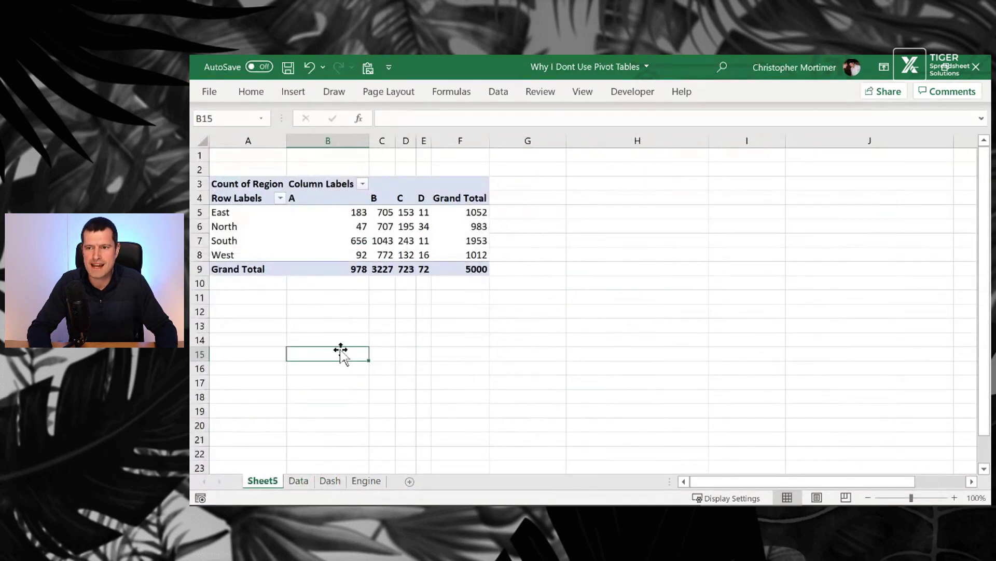
click(343, 227)
key(Right)
key(Right)
key(Down)
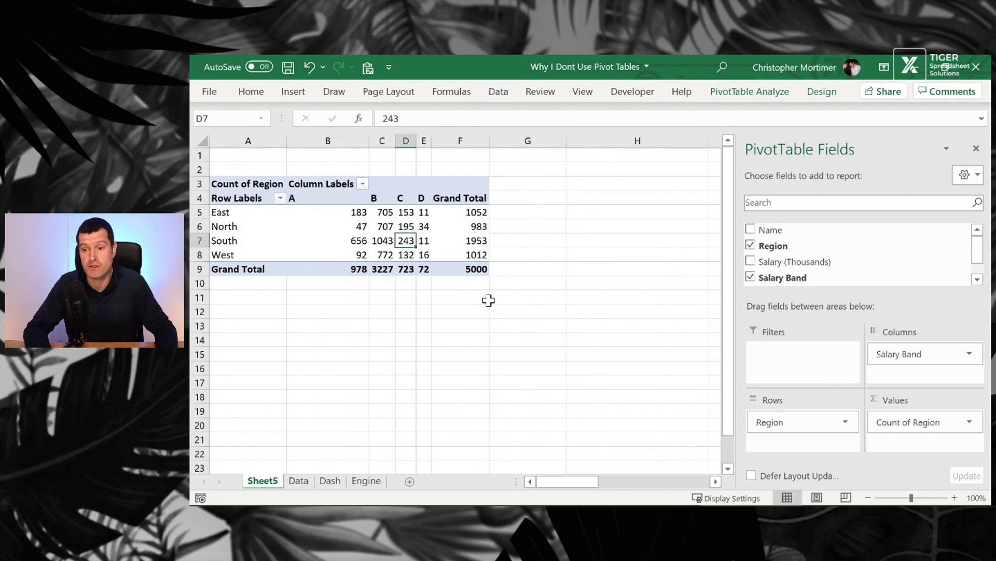
key(ctrl+Page_Down)
key(ctrl+Page_Down)
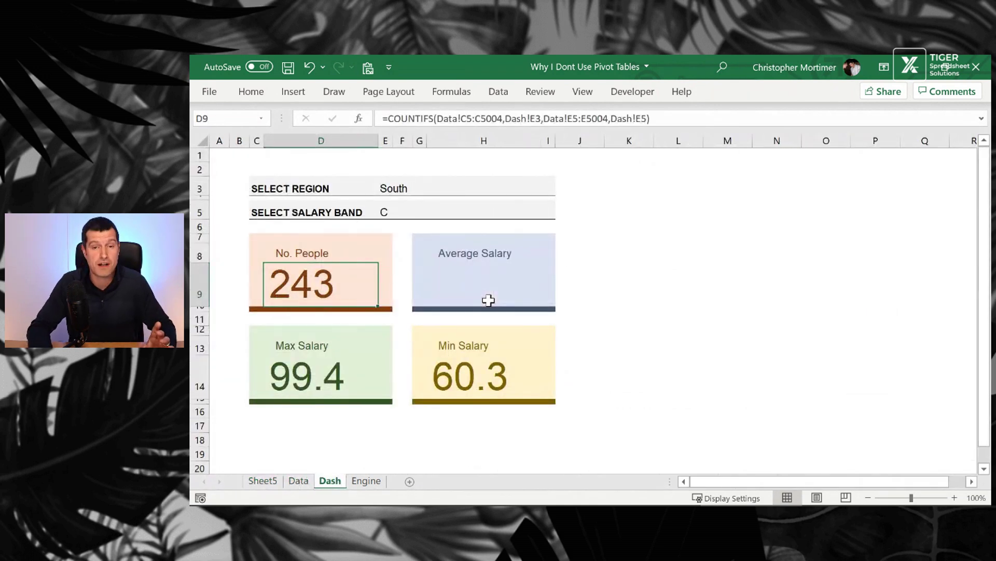
key(Right)
key(Right)
key(Left)
key(Left)
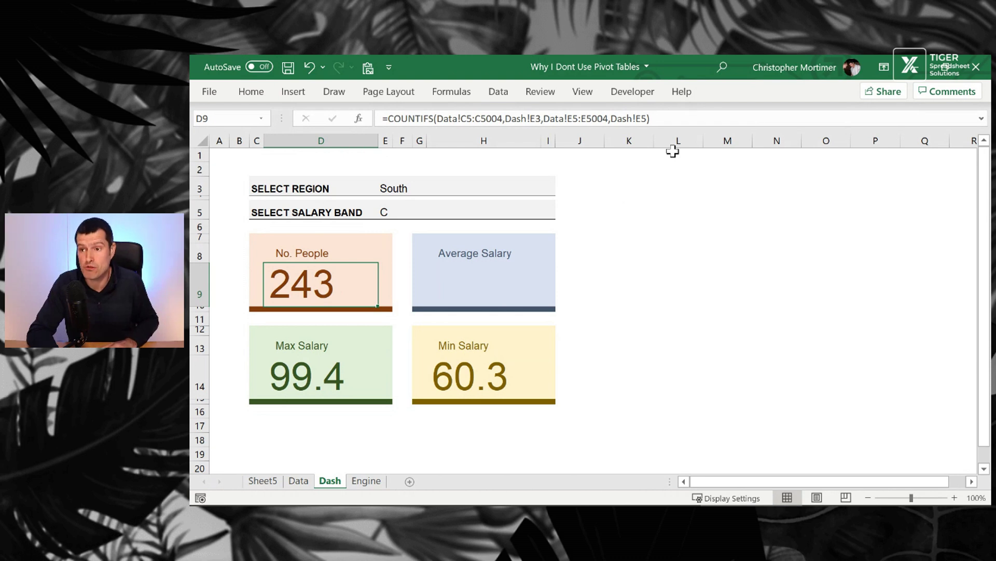
- Copy D9's COUNTIFS formula into H9 and rename the function to AVERAGEIFS
drag(674, 119, 363, 117)
key(ctrl+c)
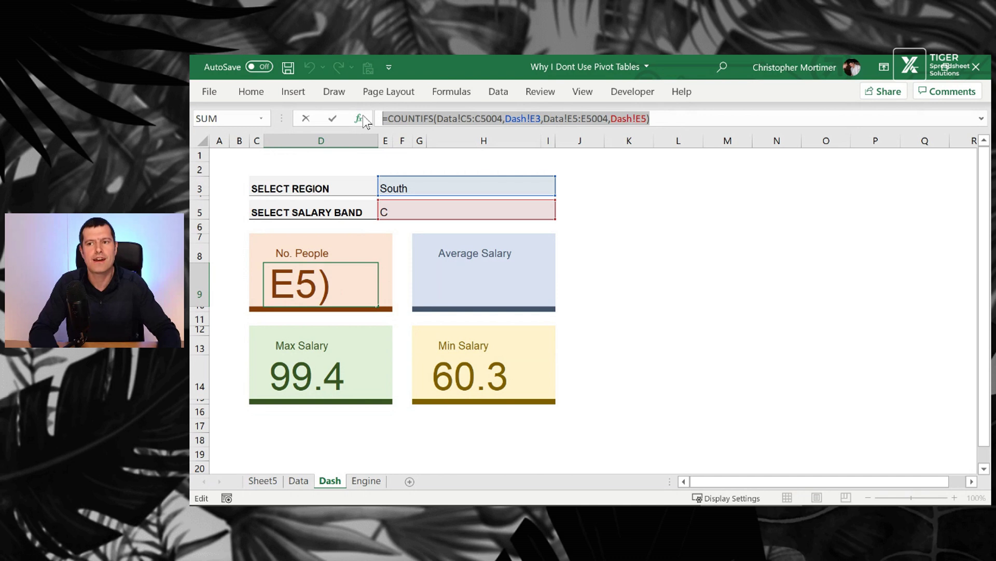
key(Escape)
click(474, 288)
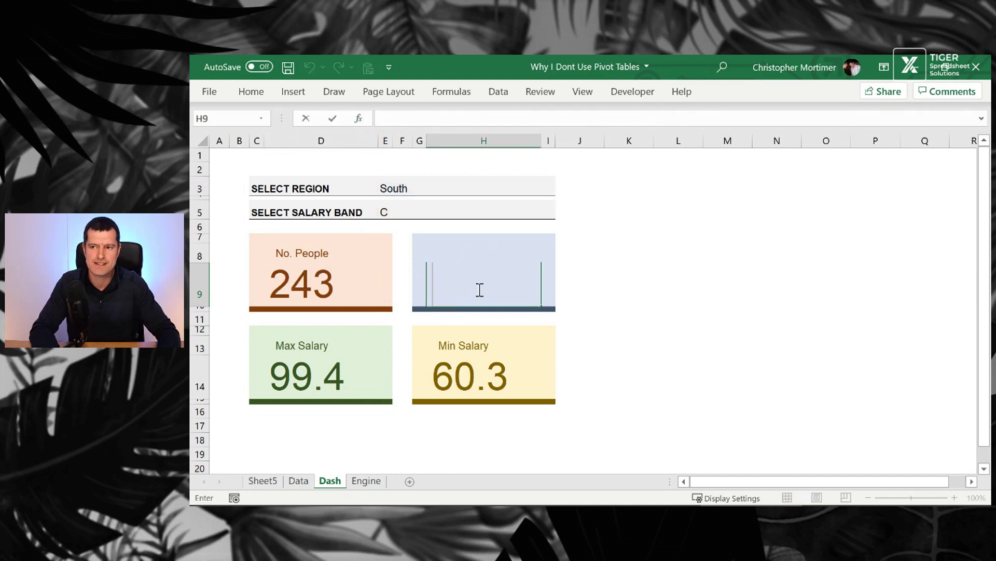
key(ctrl+v)
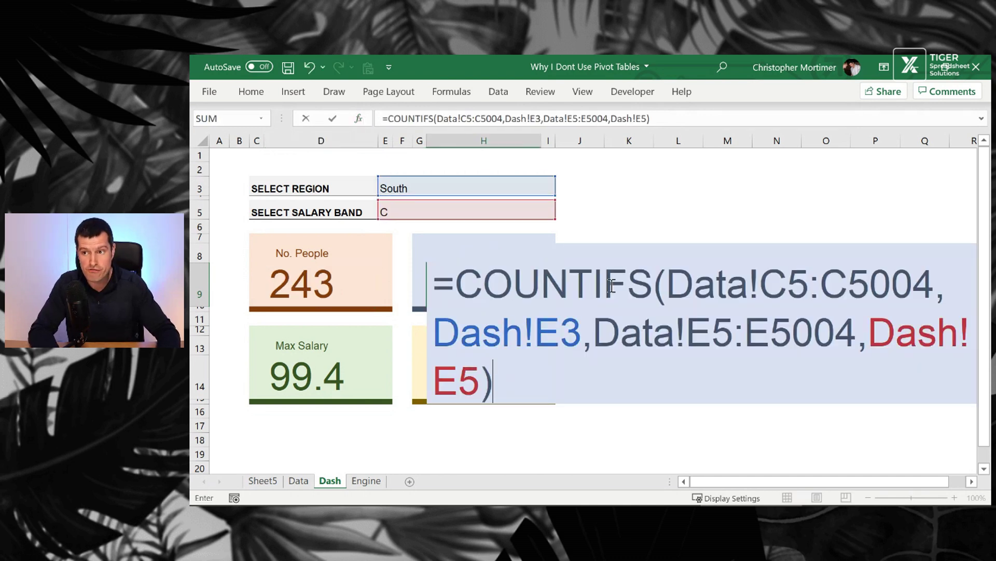
drag(650, 284, 455, 285)
text(average)
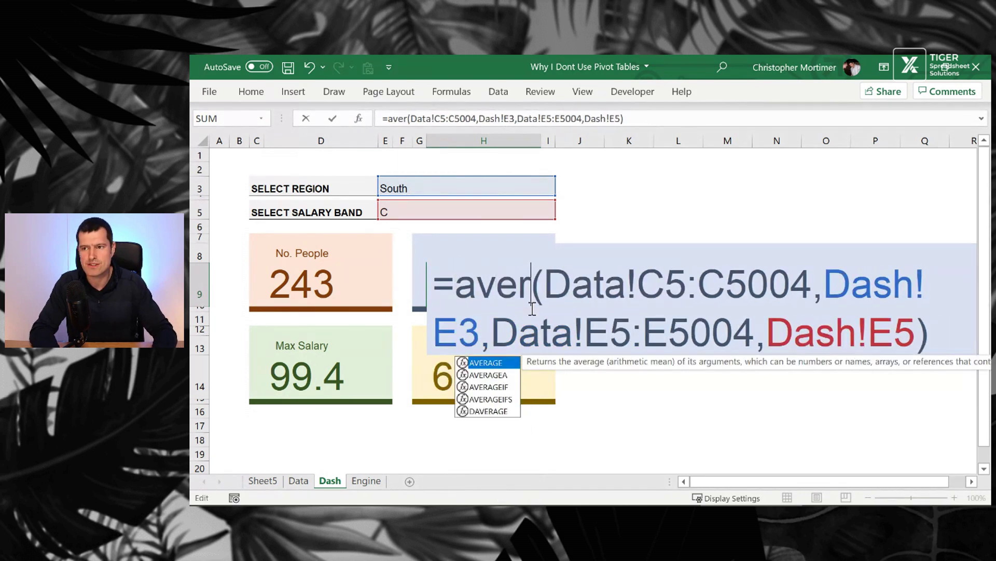
text(ifs)
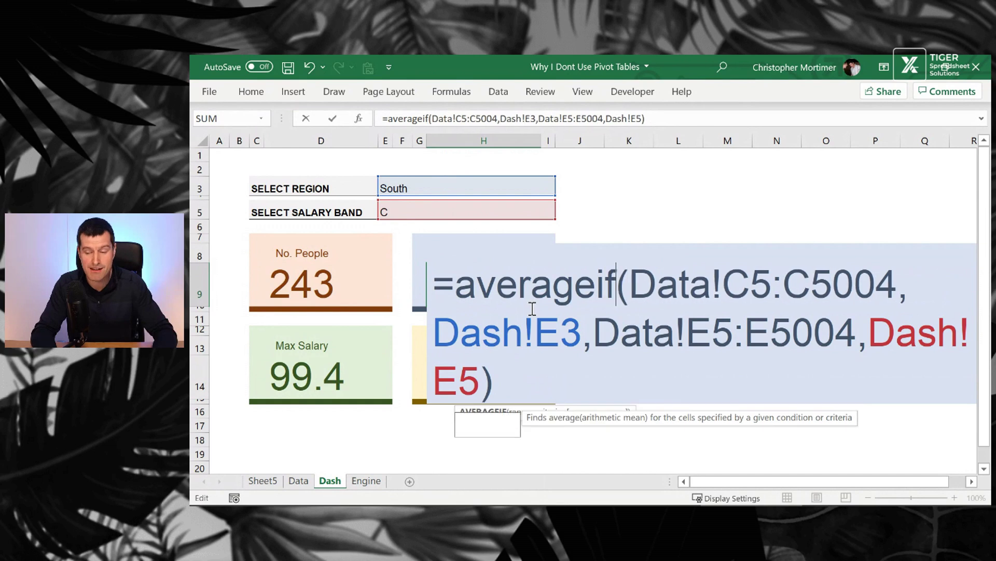
- Insert Data!D5:D5004 as the average range and commit, giving an Average Salary of 74.5
click(692, 300)
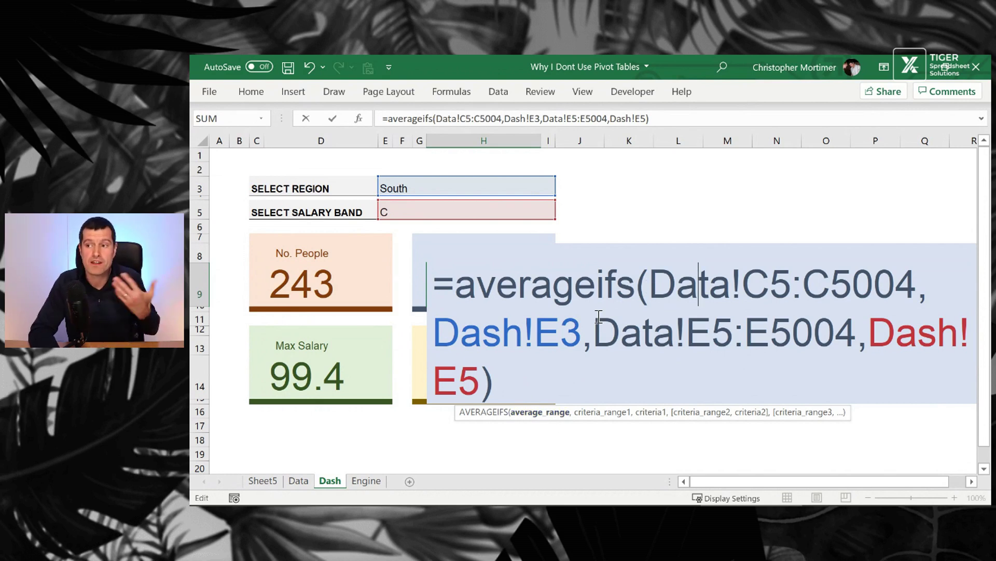
click(650, 287)
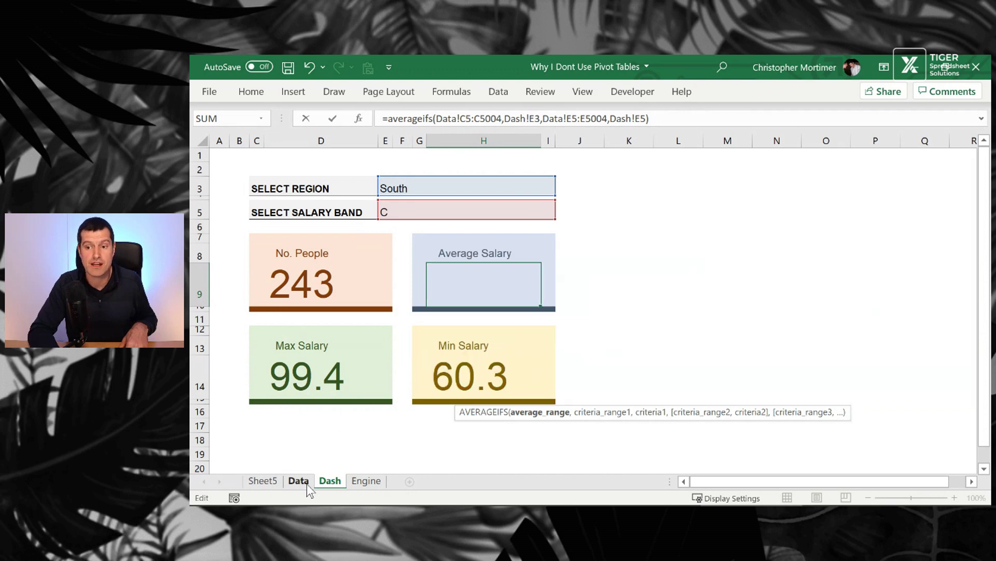
click(306, 483)
click(388, 273)
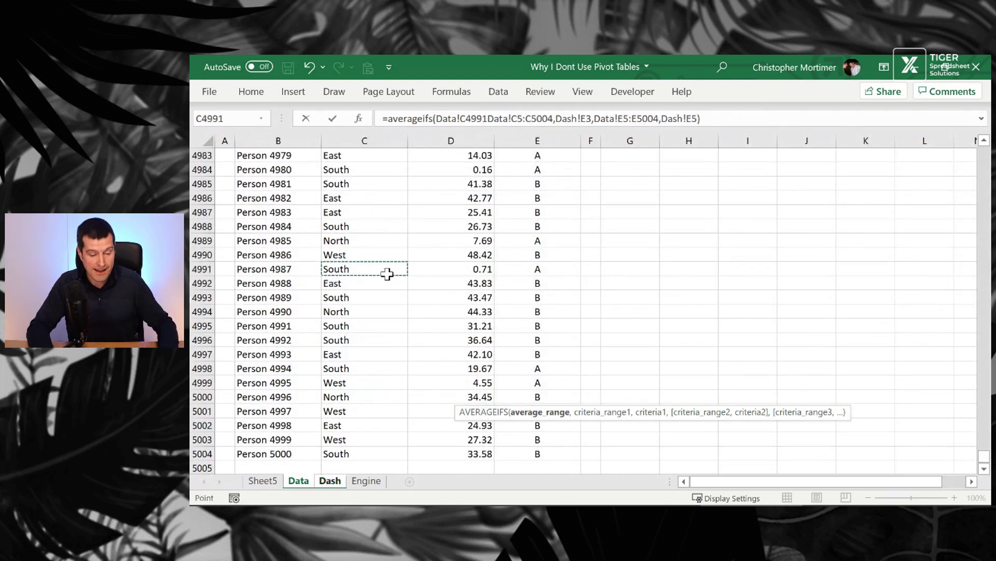
key(ctrl+Up)
key(Right)
key(Down)
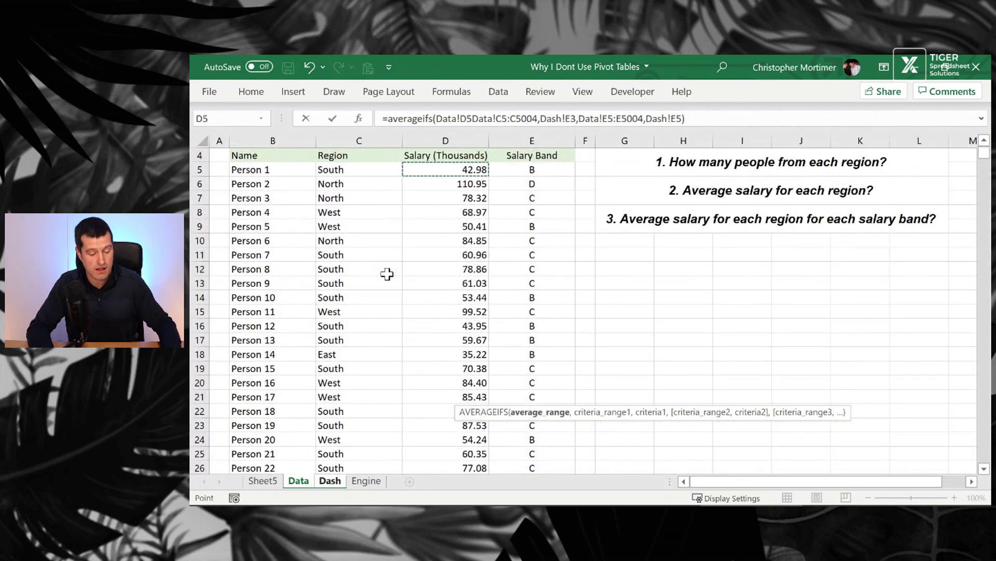
key(ctrl+shift+Down)
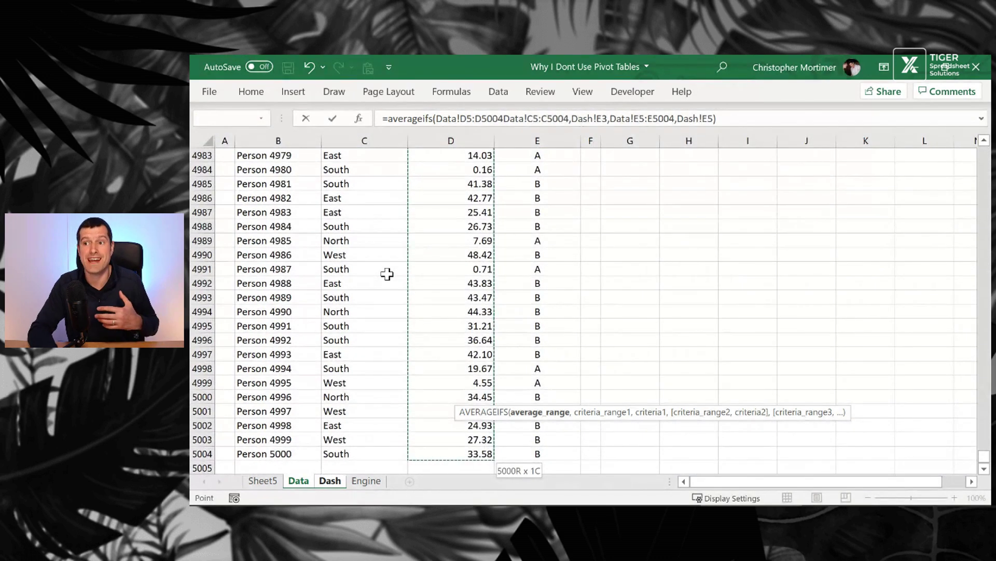
click(505, 114)
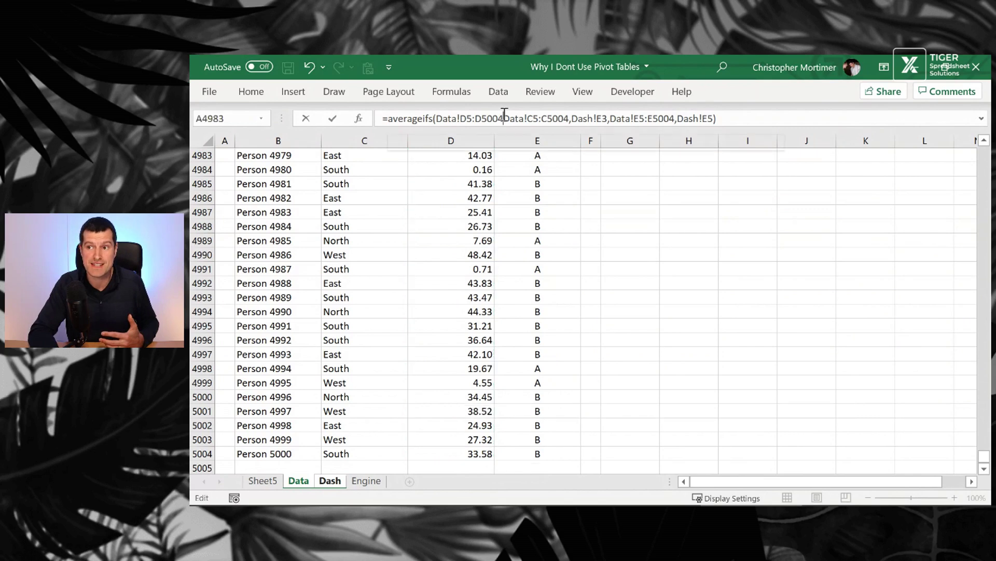
text(,)
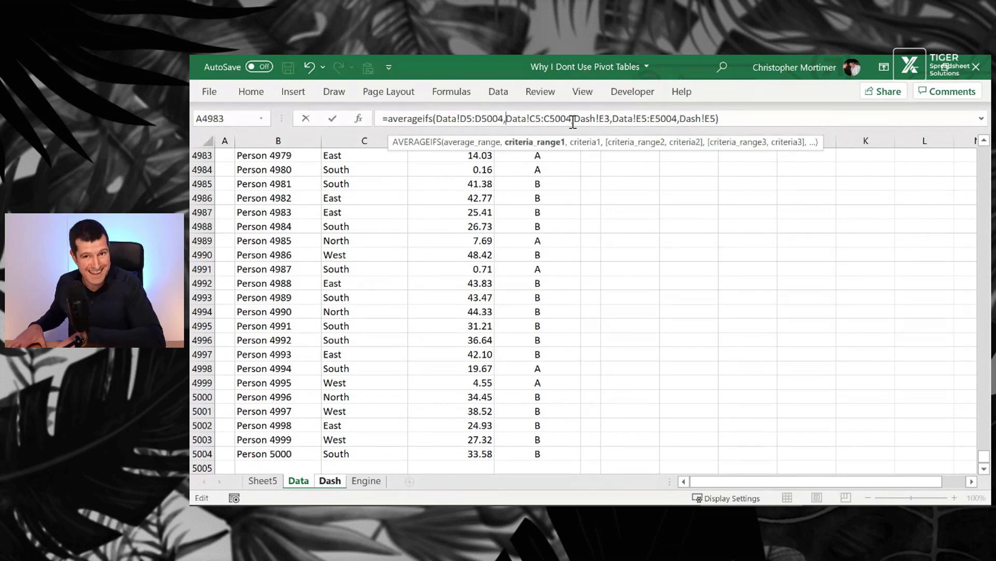
key(Return)
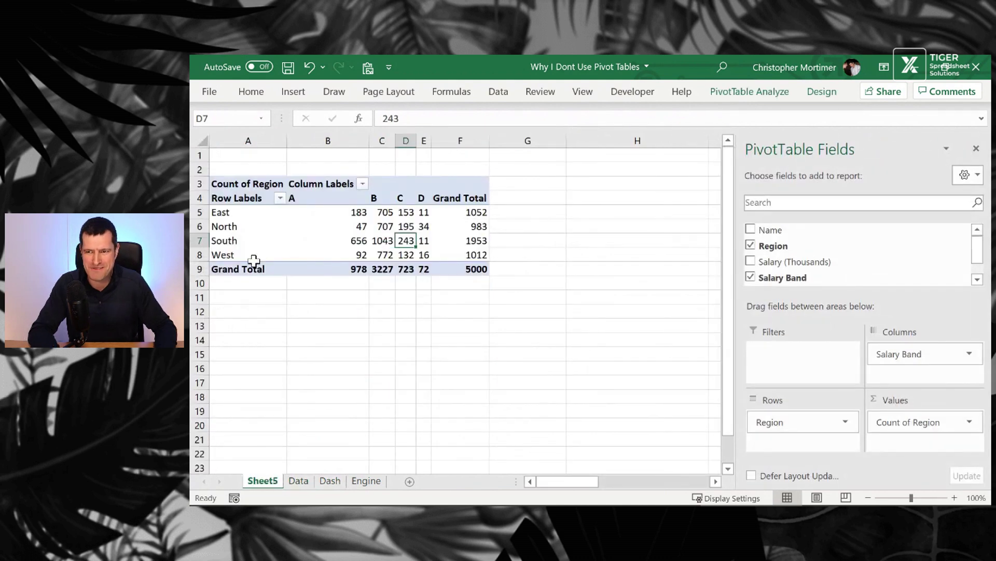
- Add Salary (Thousands) to the pivot values, summarised as Average instead of Sum
click(648, 383)
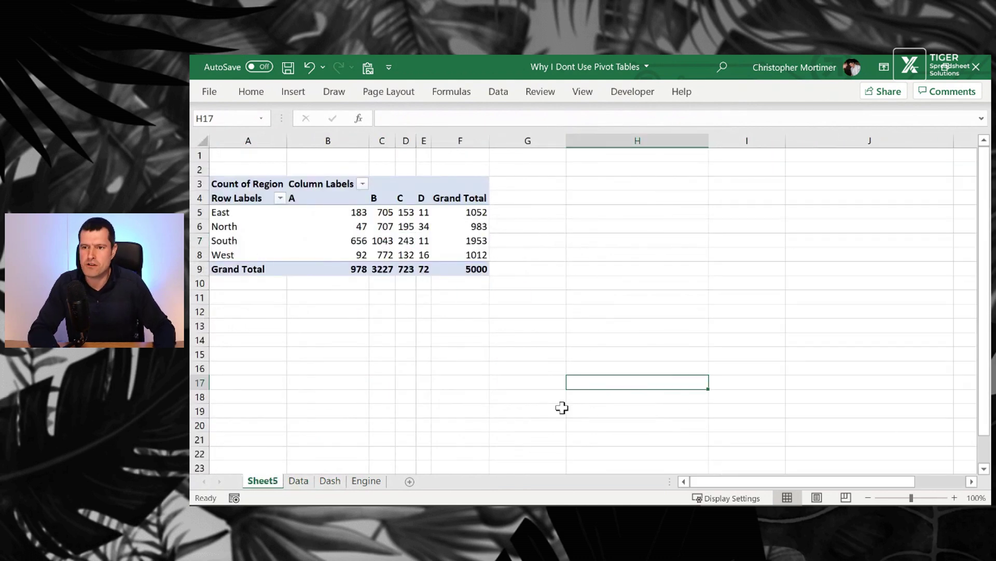
click(290, 213)
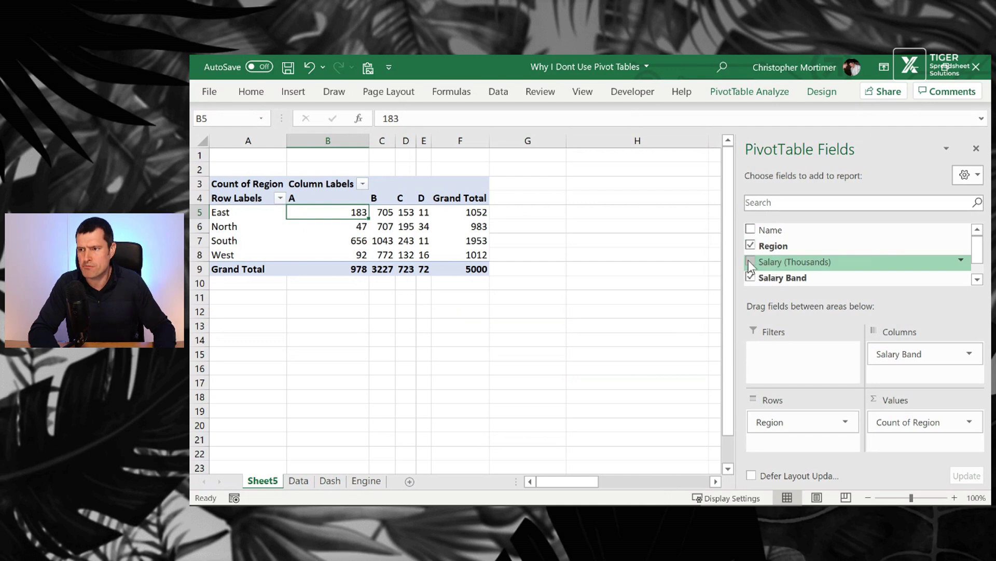
click(751, 261)
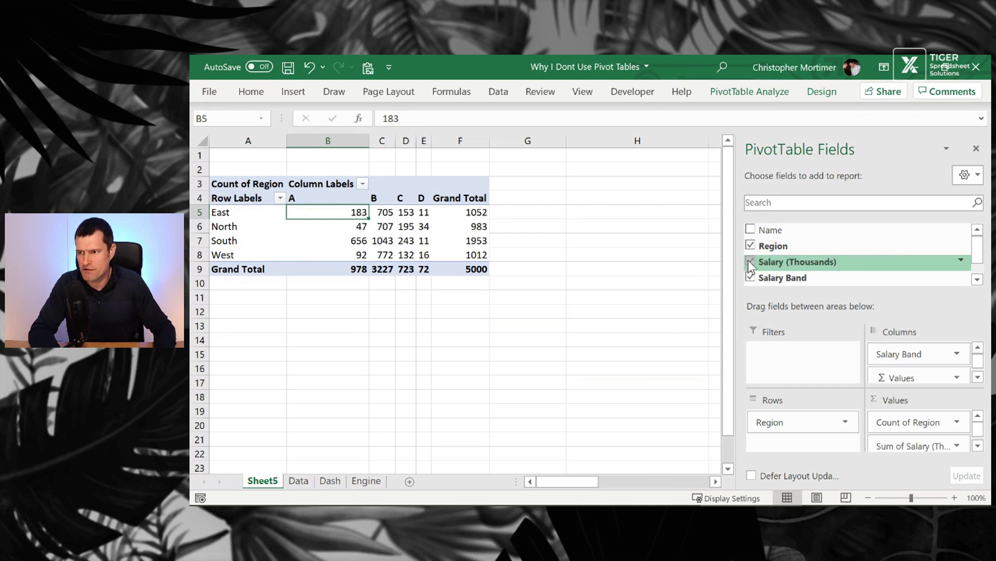
click(958, 446)
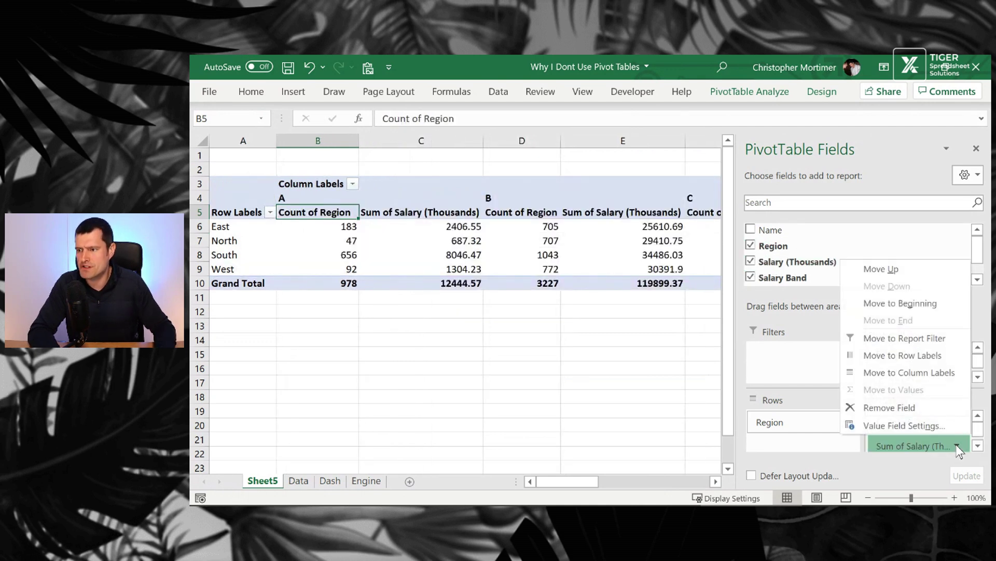
click(888, 423)
click(497, 325)
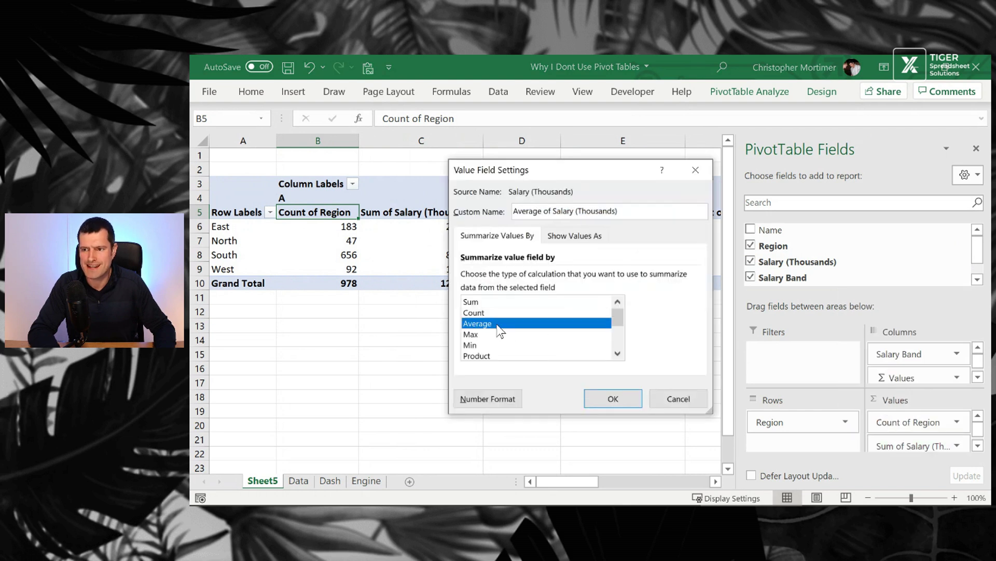
click(617, 395)
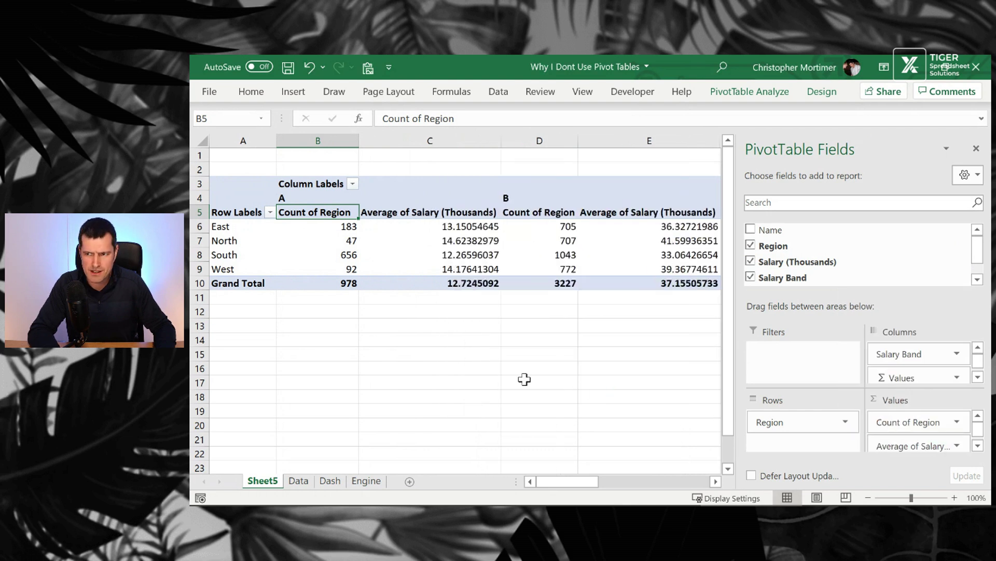
- Review South's counts and average salaries across the bands, including band C's 74.52
click(432, 324)
click(441, 259)
key(Right)
key(Right)
key(Right)
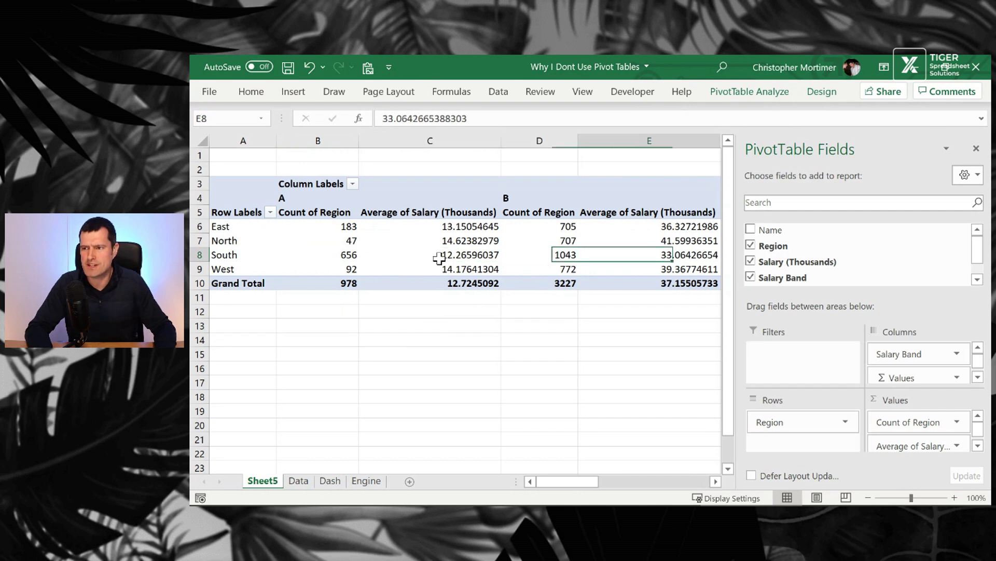
scroll(440, 258, right, 2)
key(Left)
key(Left)
key(Left)
key(Left)
key(Left)
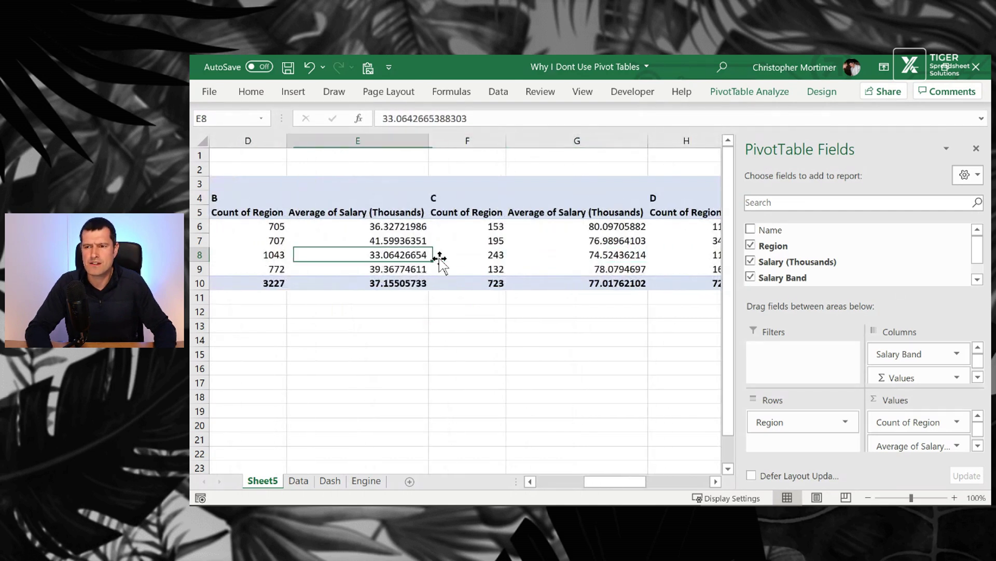
key(Right)
key(Right)
key(Right)
key(Right)
key(Right)
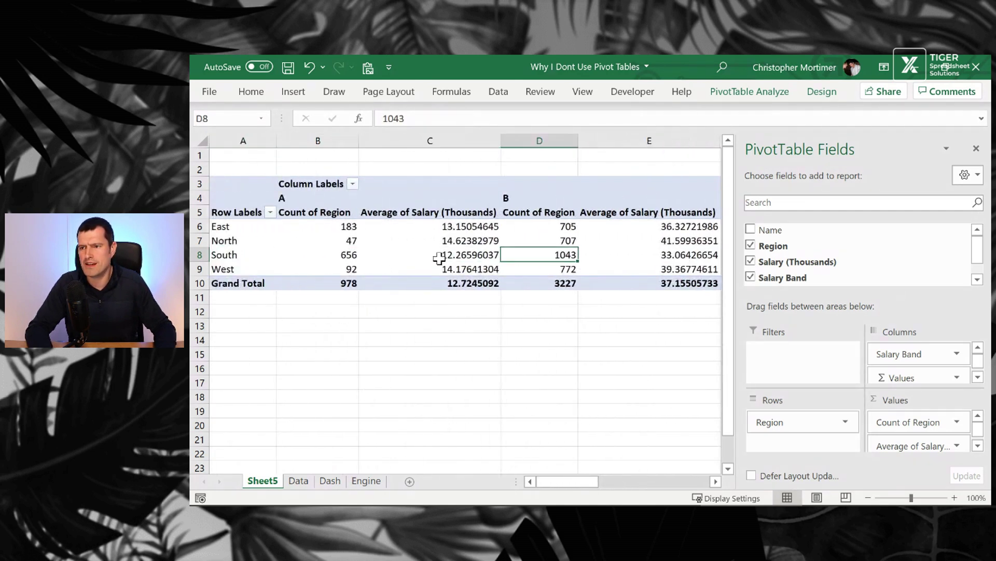
key(ctrl+Page_Down)
key(ctrl+Page_Down)
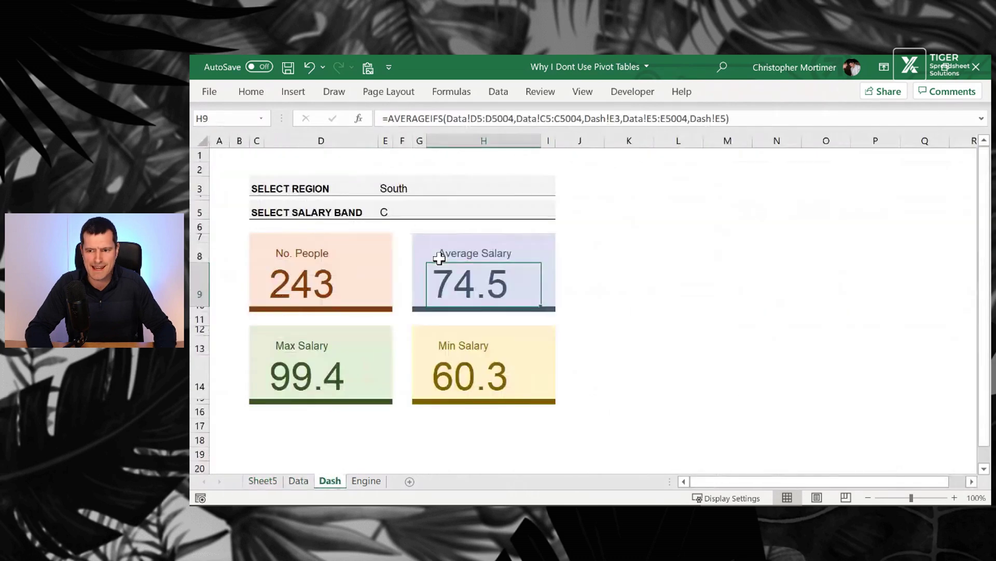
key(ctrl+Page_Up)
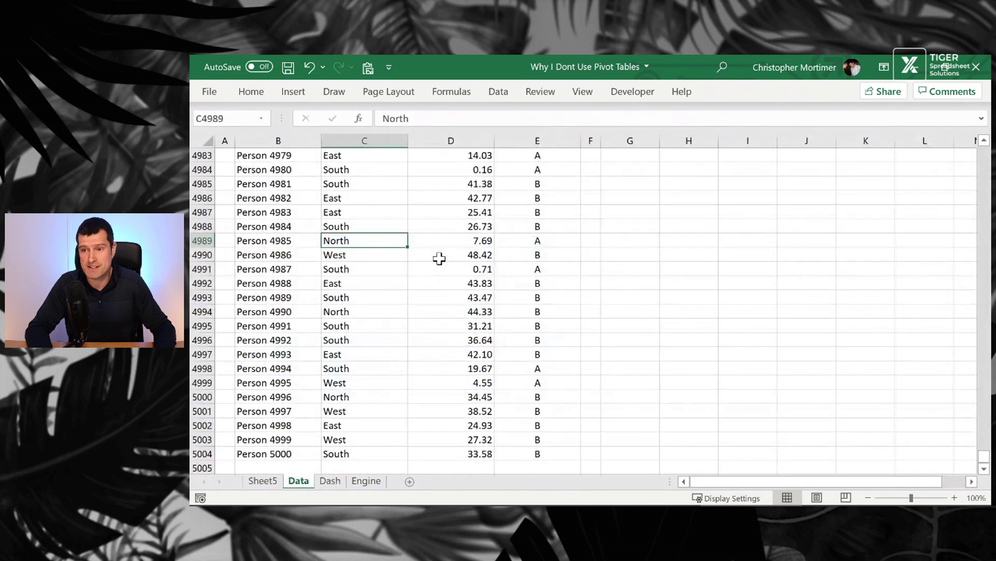
key(ctrl+Page_Up)
key(Left)
key(Left)
key(Left)
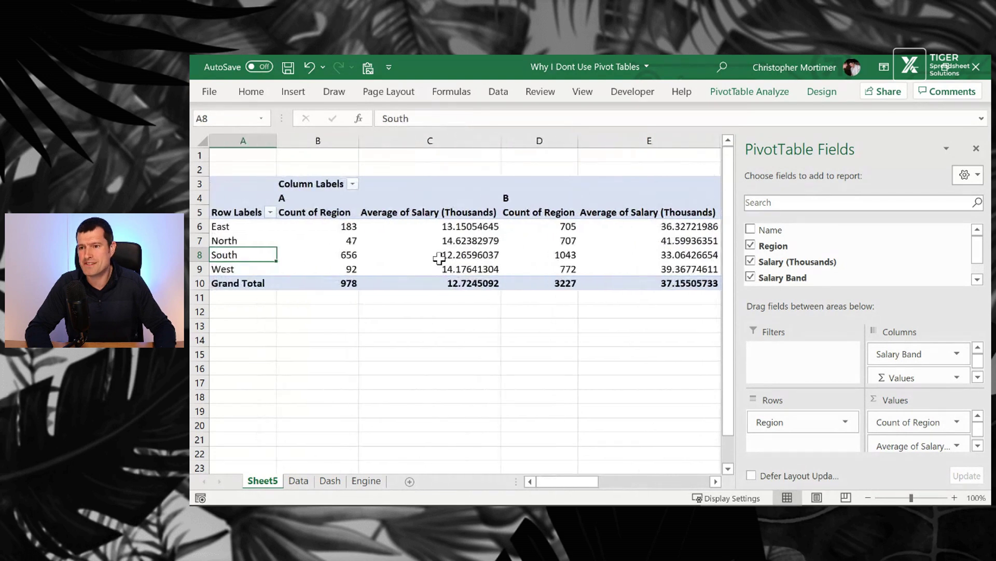
key(Right)
key(Right)
key(Right)
key(Right)
key(Right)
key(Right)
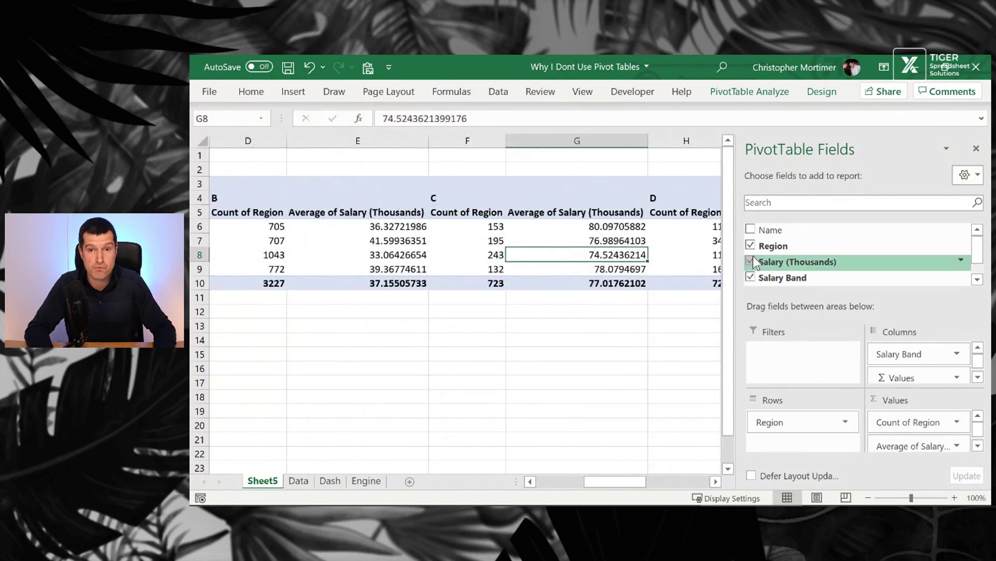
key(ctrl+Page_Down)
key(ctrl+Page_Down)
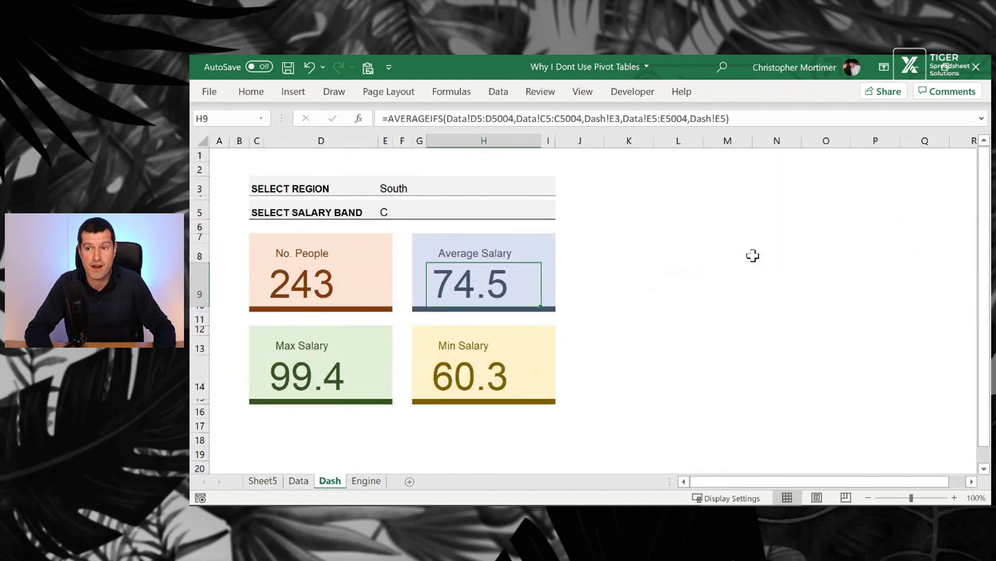
key(Left)
key(Left)
key(Left)
key(Left)
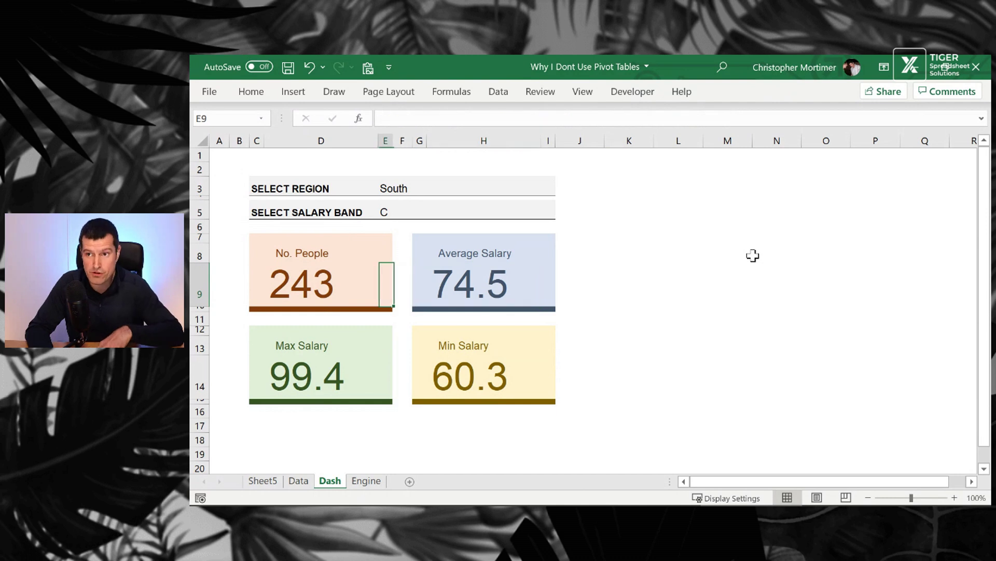
key(Right)
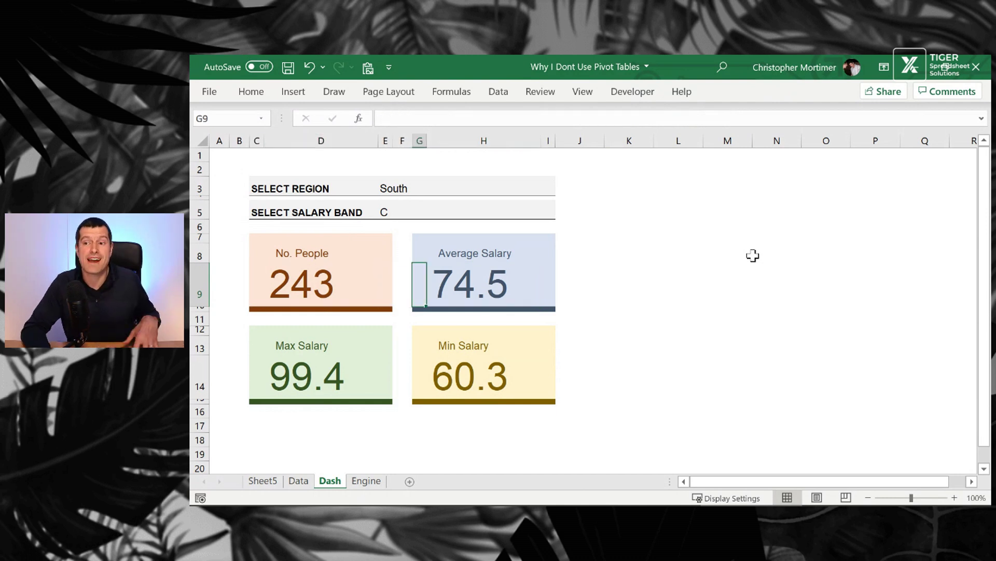
key(Right)
key(Down)
key(Down)
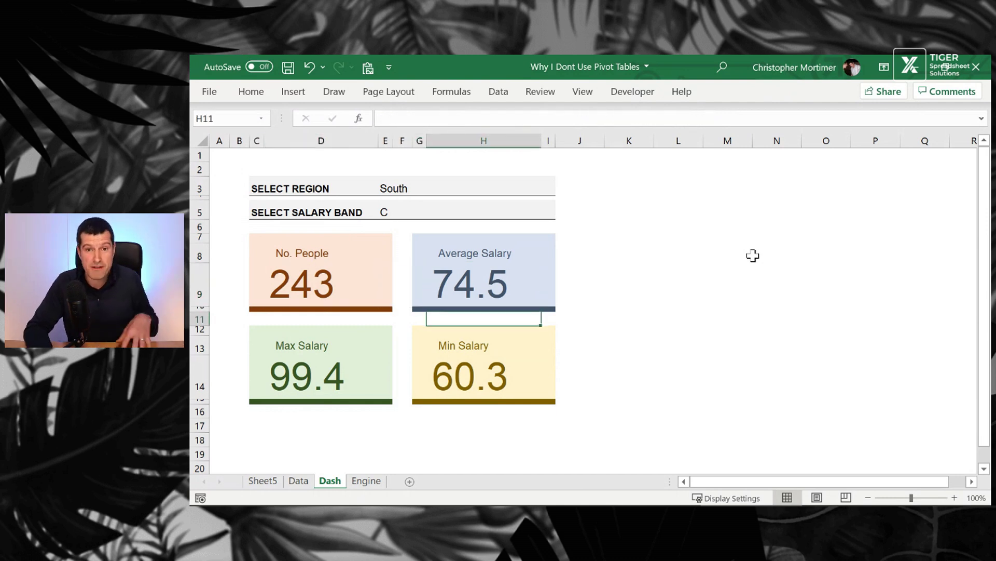
key(Down)
key(Down)
key(Down)
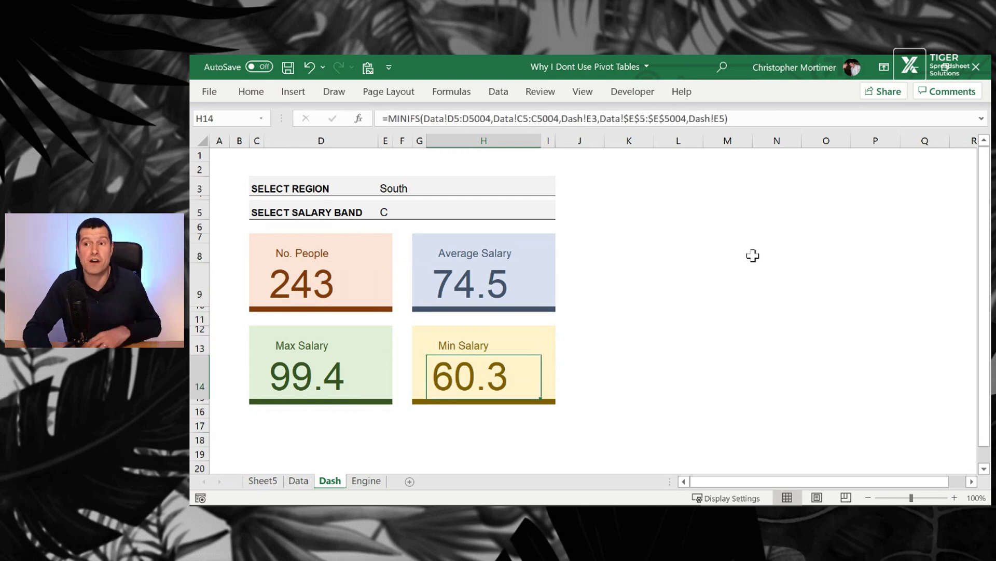
key(Left)
key(Left)
key(Left)
key(Left)
key(Left)
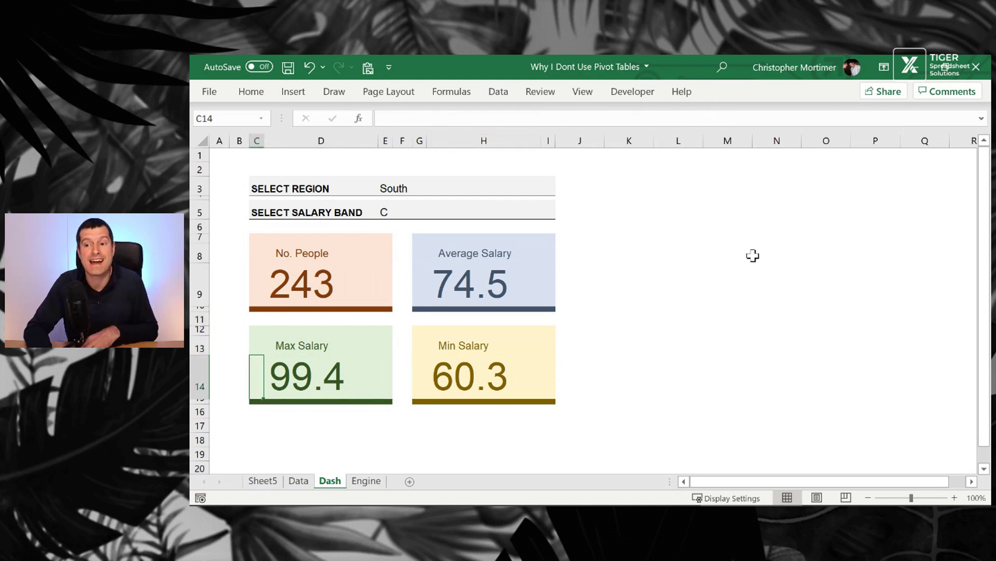
key(Right)
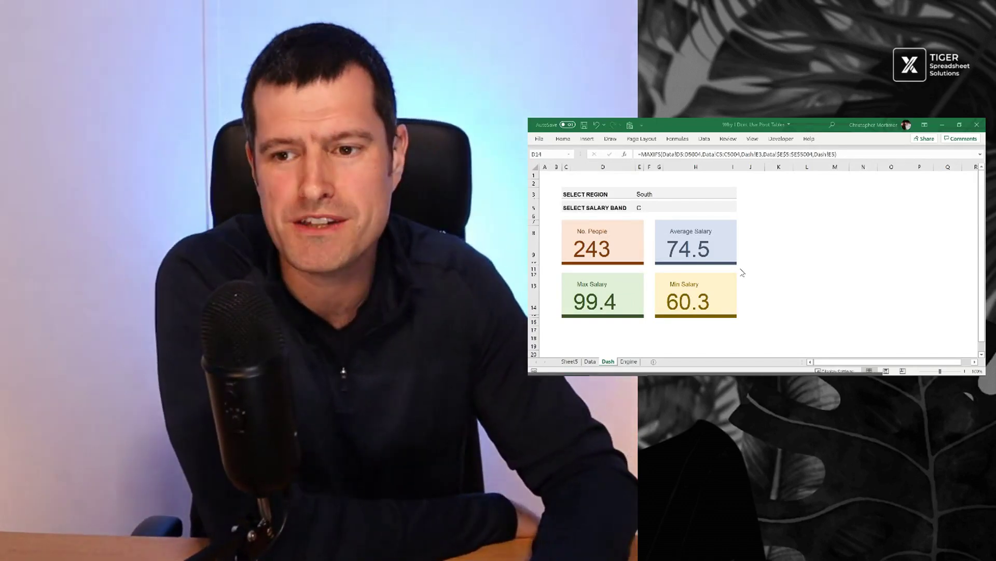
- Review the Data sheet and the Sheet5 pivot's East band A average salary
click(590, 362)
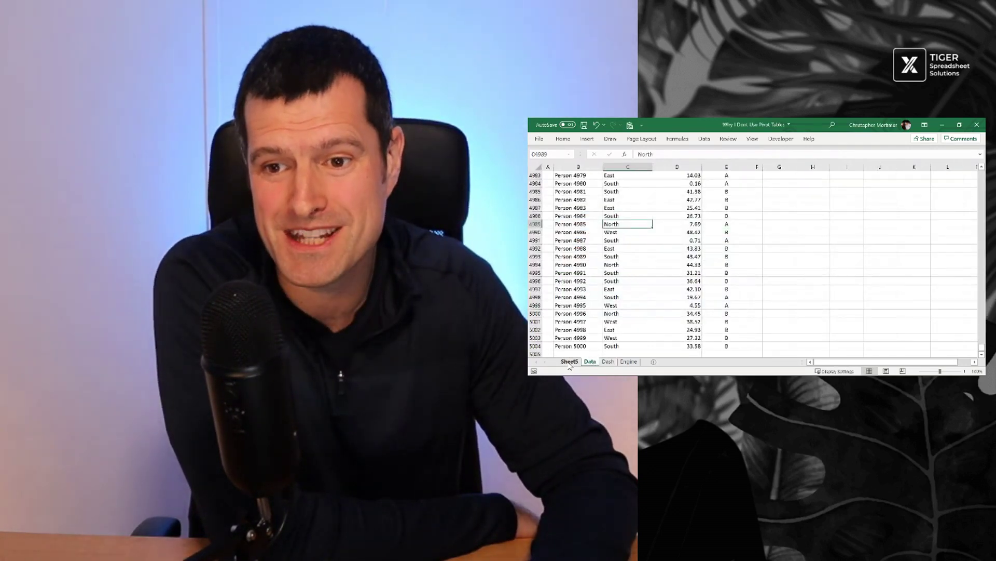
click(569, 362)
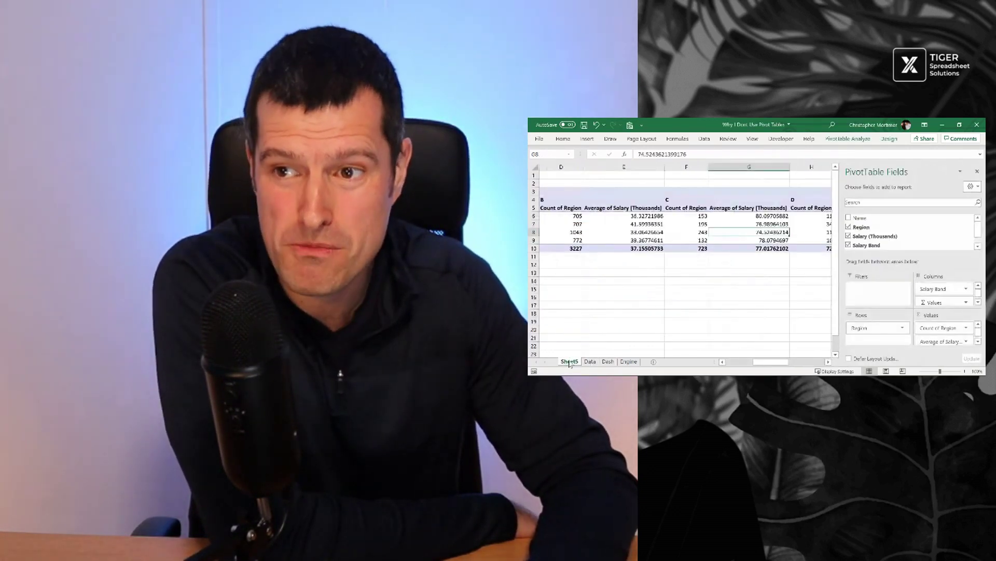
click(656, 289)
scroll(656, 289, left, 2)
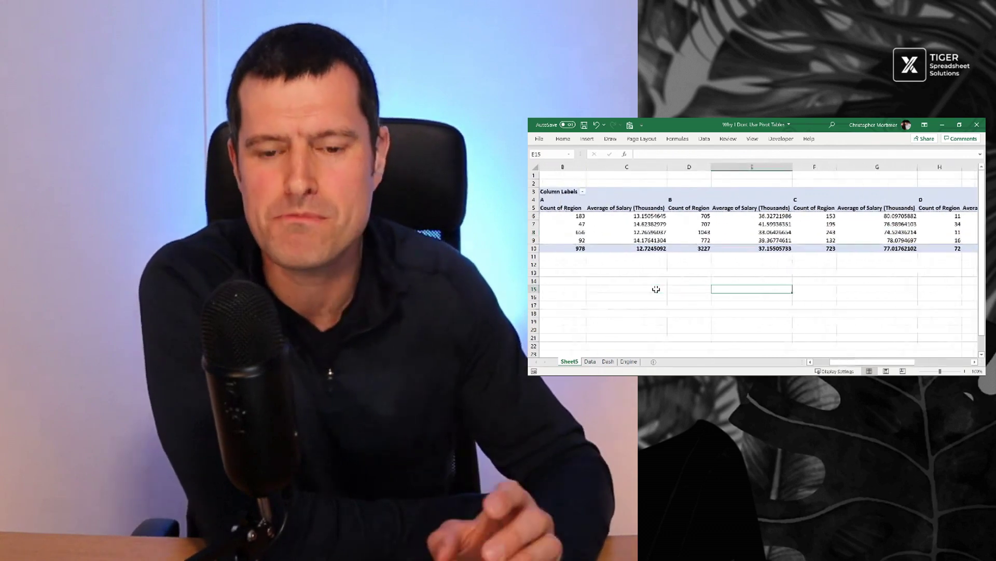
scroll(656, 289, left, 2)
click(653, 217)
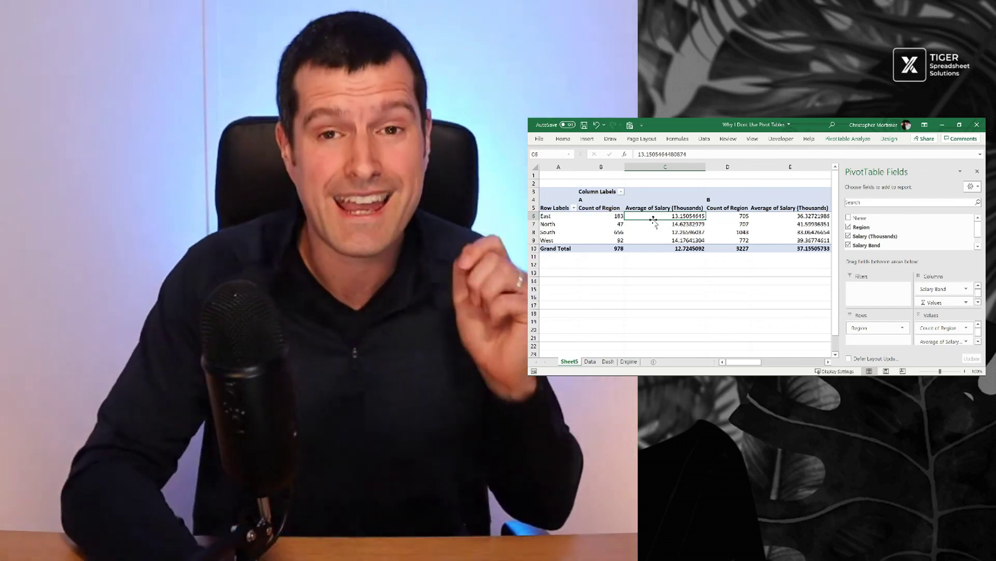
- Change the Dash region in E3 from South to North, updating the cards to 195 people
key(ctrl+Page_Down)
key(ctrl+Page_Down)
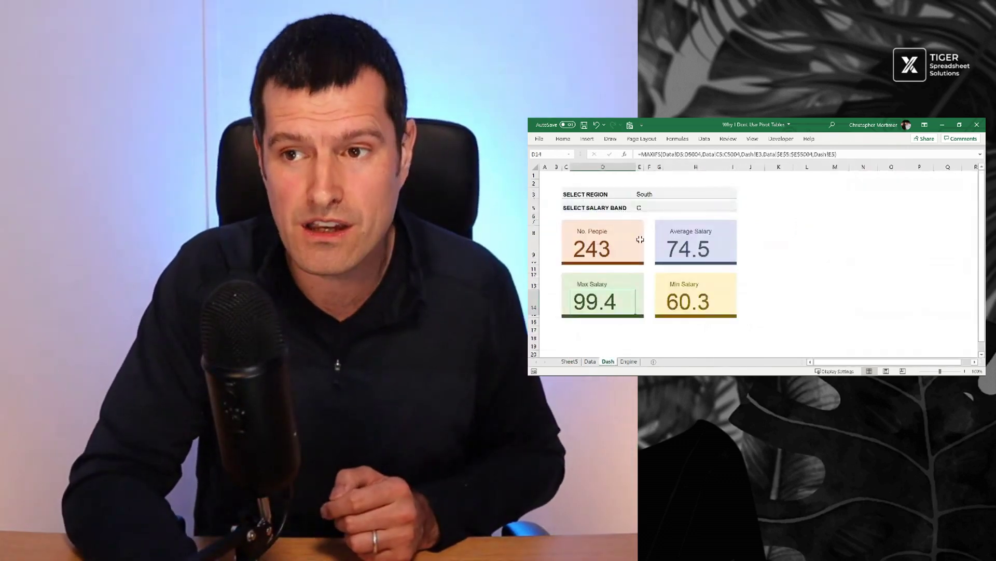
click(593, 246)
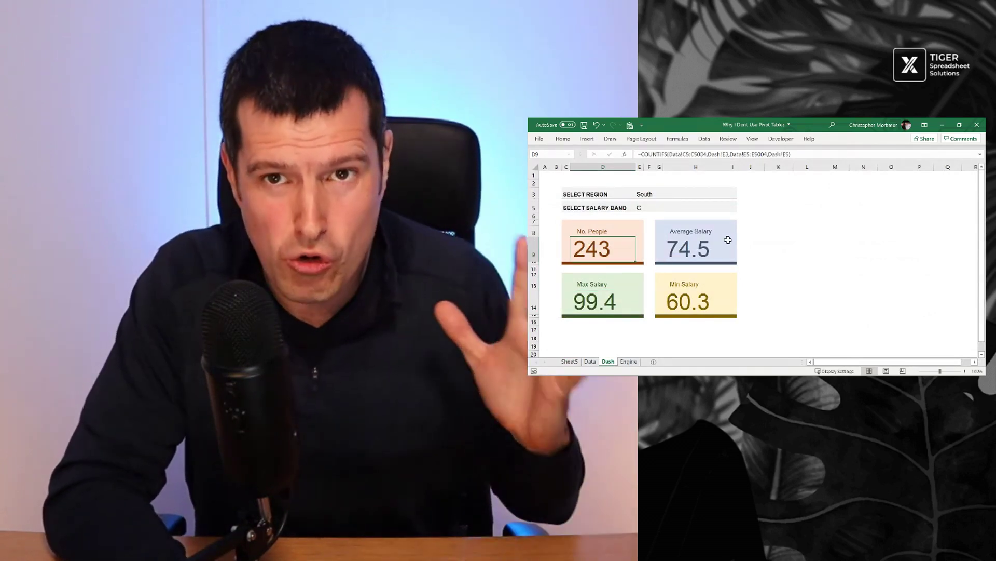
click(687, 193)
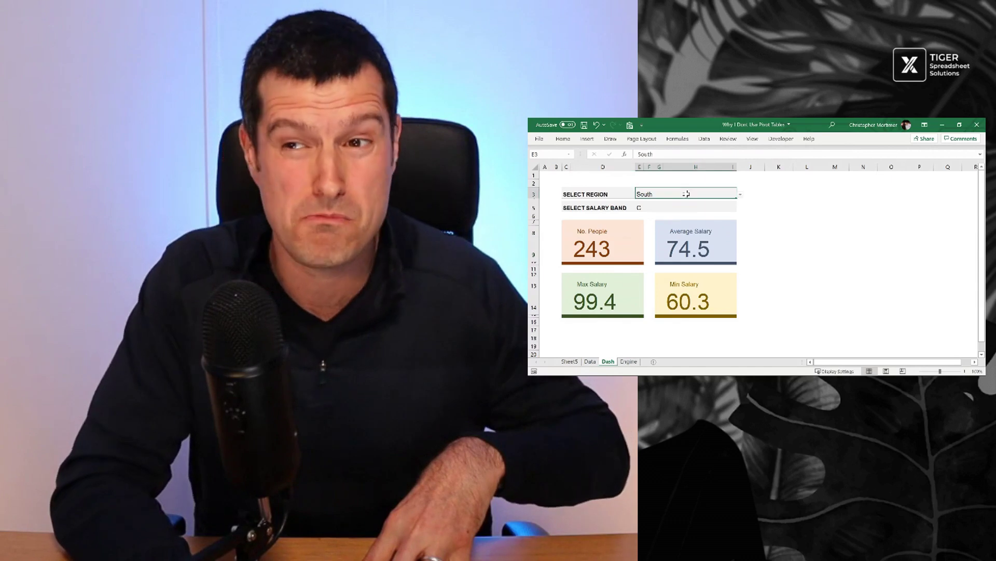
click(740, 194)
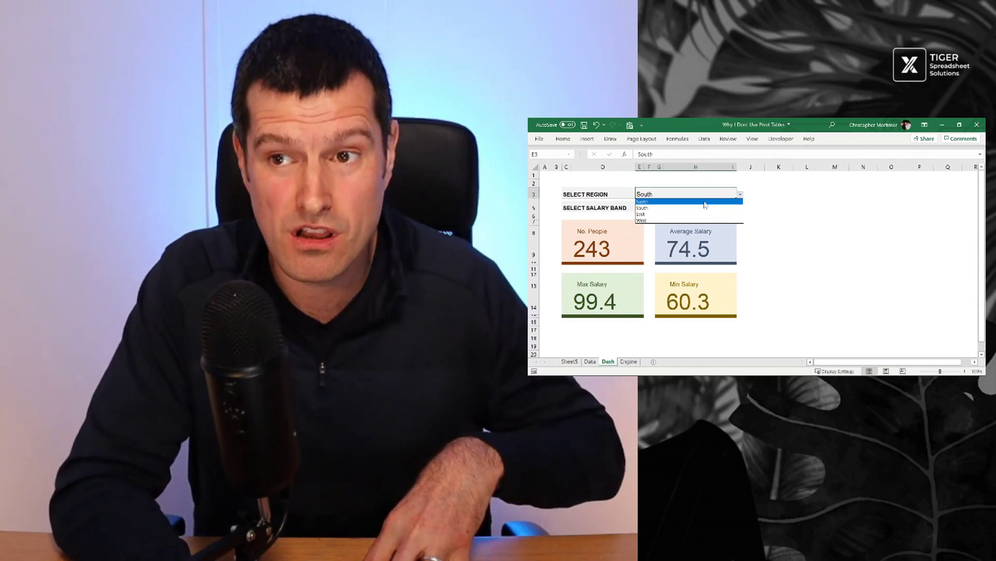
click(659, 203)
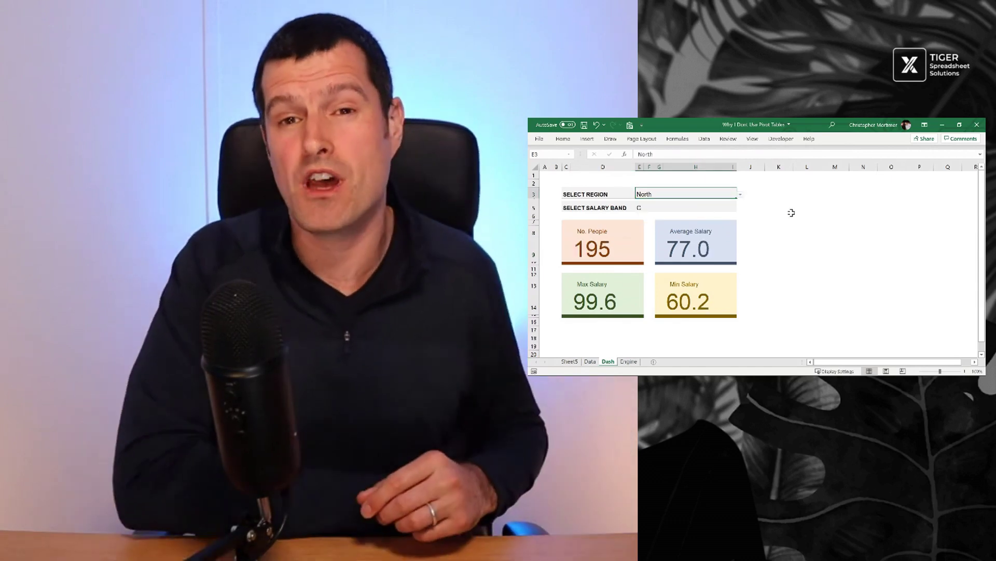